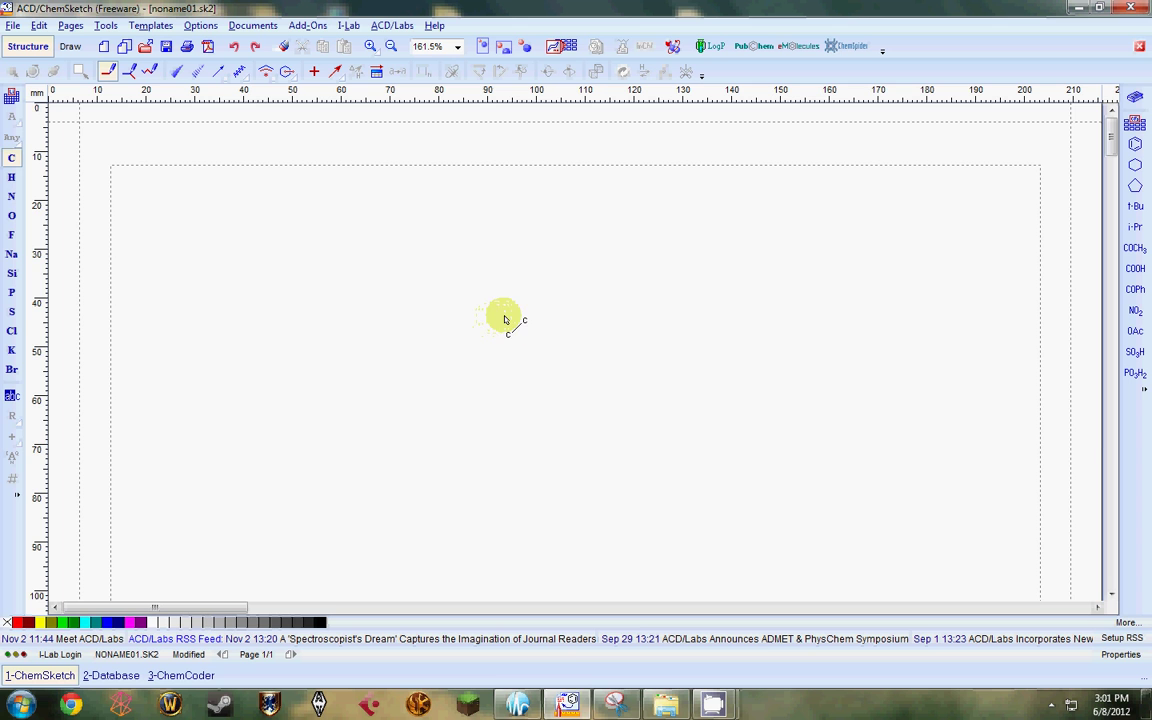
View the captured reference hydrolysis scheme in Snipping Tool, then return to the blank ChemSketch page.
{"action": "left_click", "coordinate": [620, 704]}
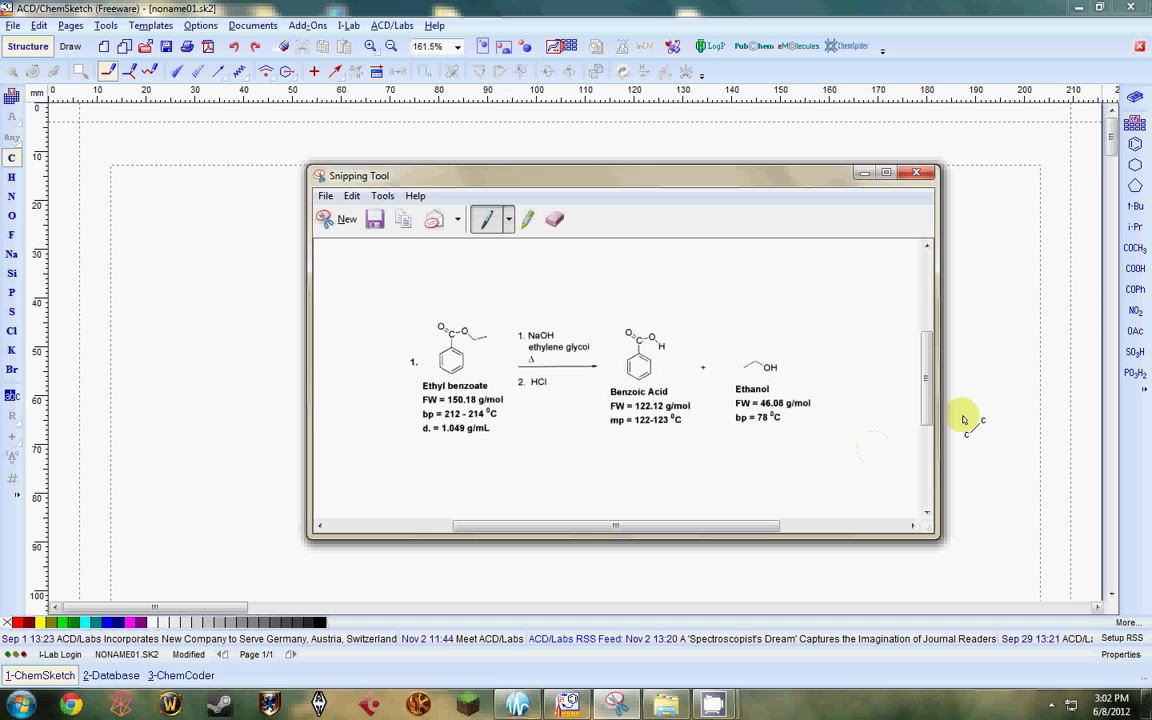
{"action": "left_click_drag", "start_coordinate": [722, 185], "coordinate": [716, 201]}
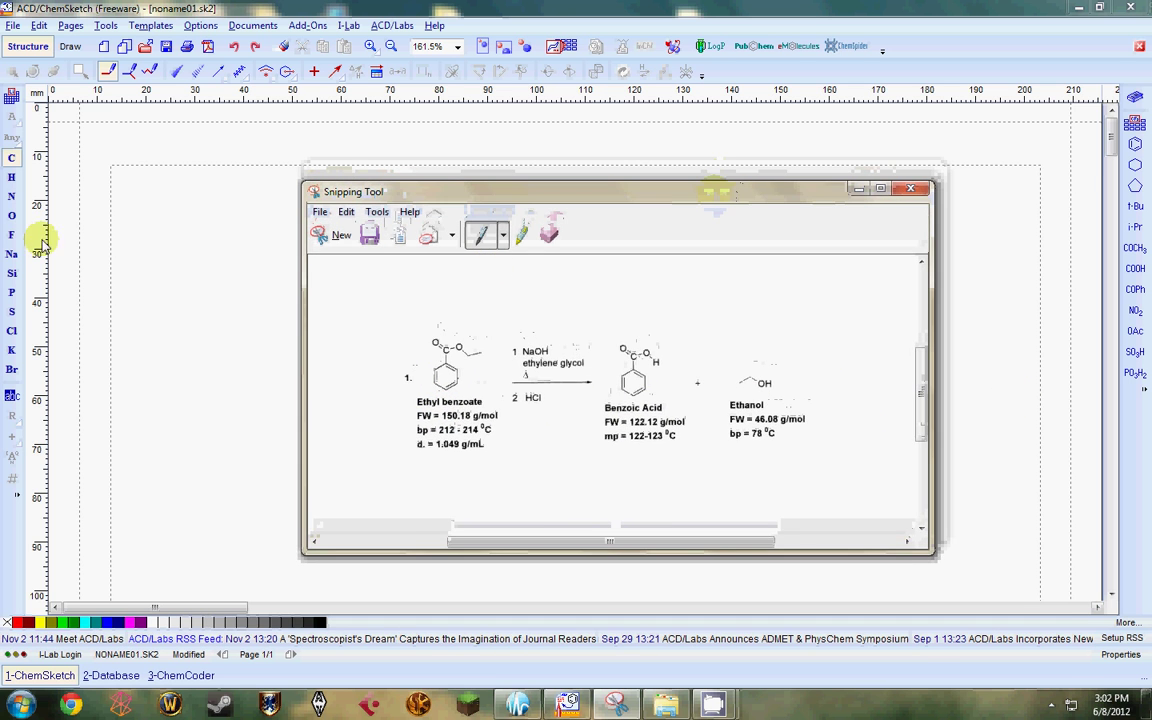
{"action": "left_click", "coordinate": [301, 8]}
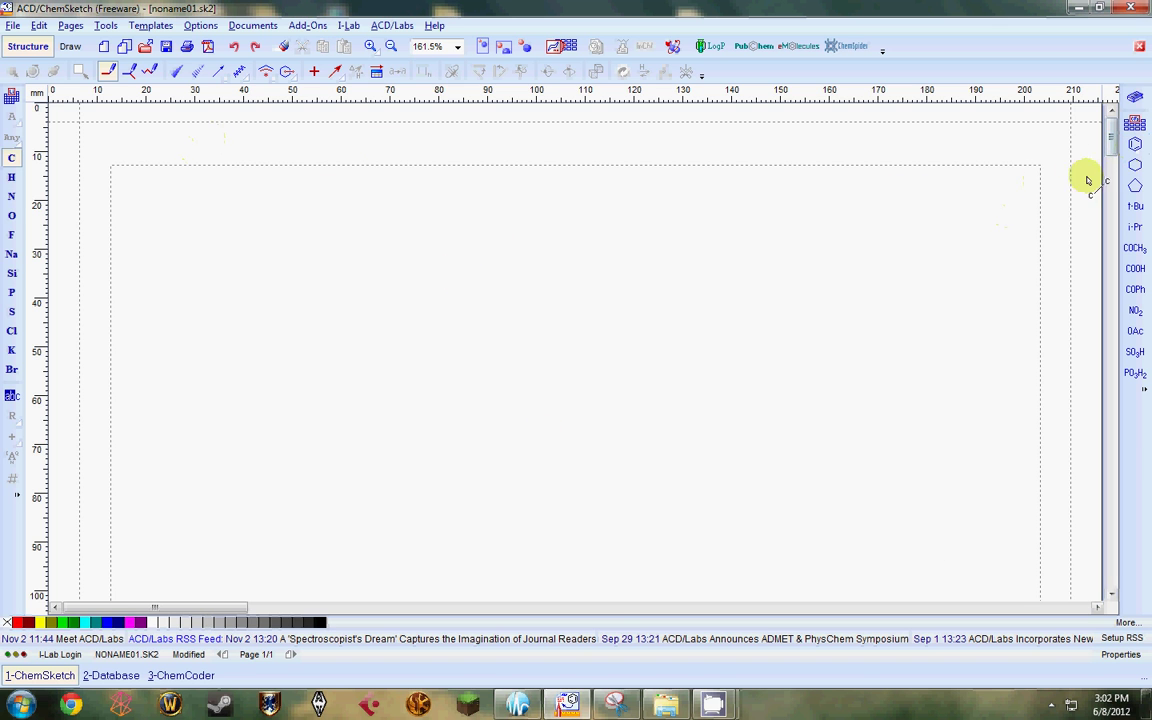
Place a benzene ring on the left of the page and recheck the reference scheme.
{"action": "left_click", "coordinate": [1137, 147]}
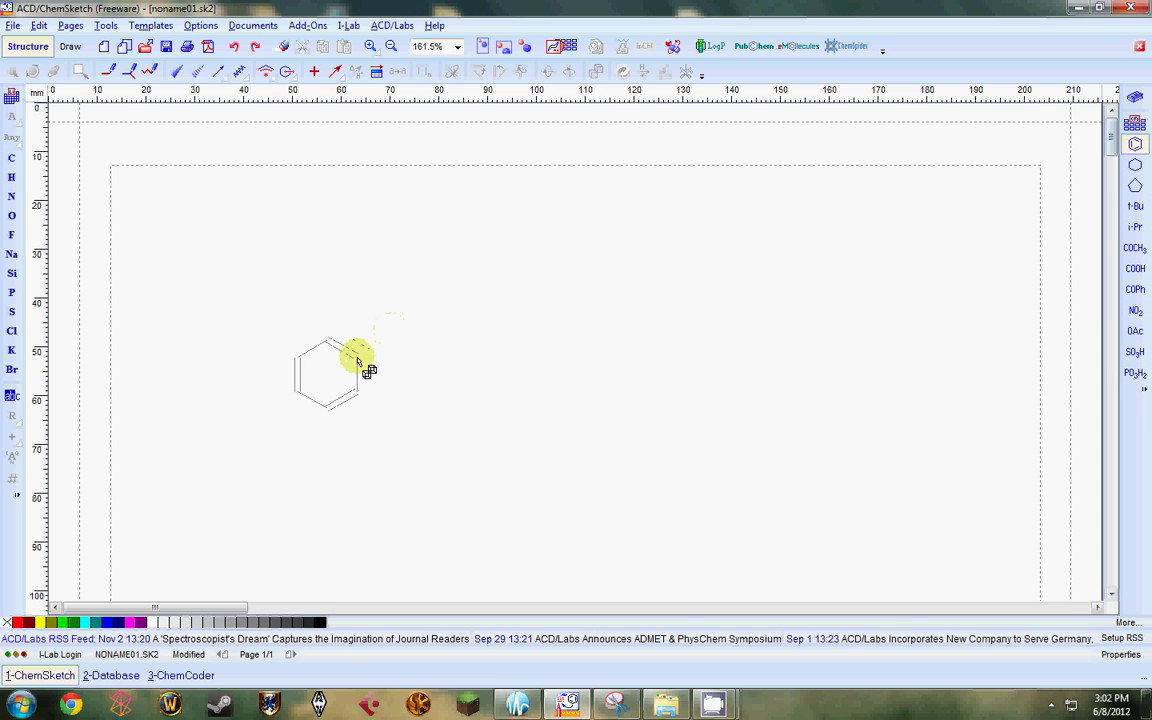
{"action": "left_click", "coordinate": [309, 378]}
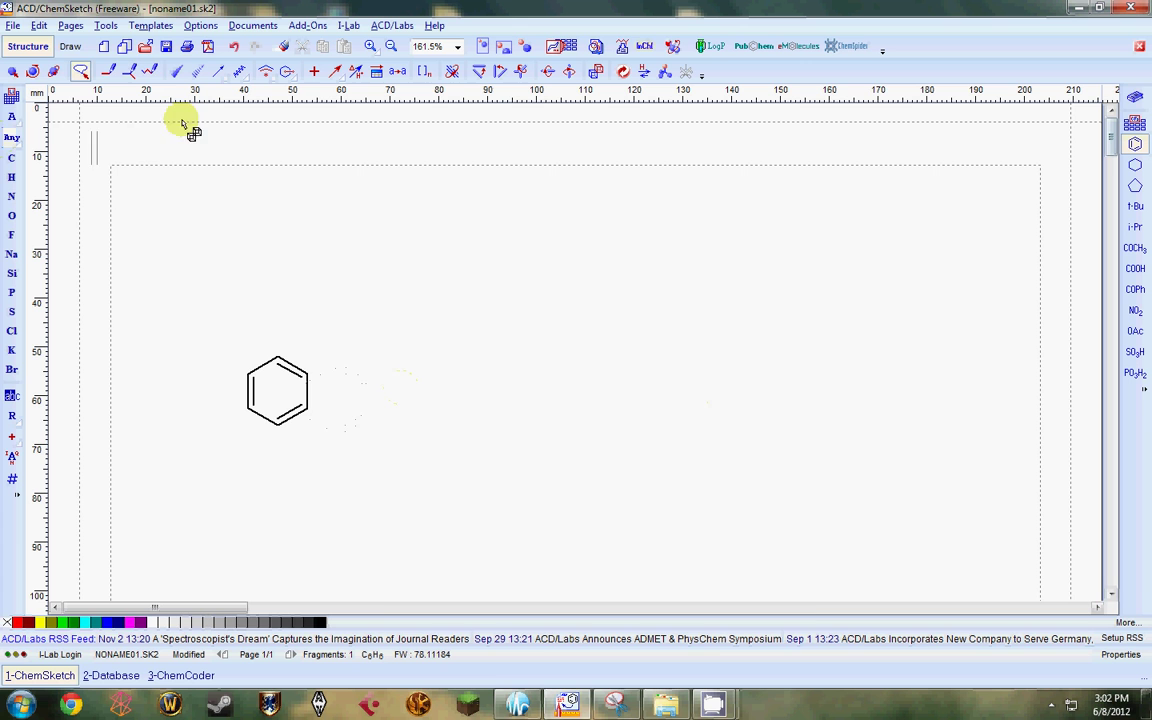
{"action": "left_click", "coordinate": [616, 706]}
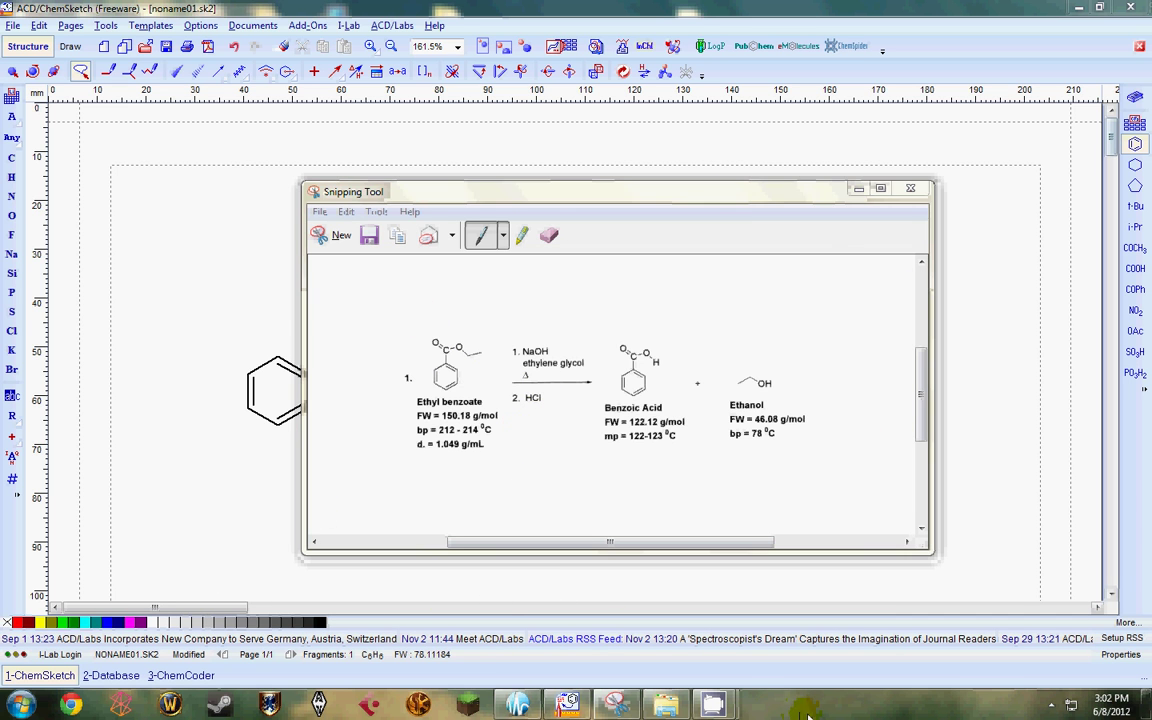
{"action": "left_click", "coordinate": [858, 189]}
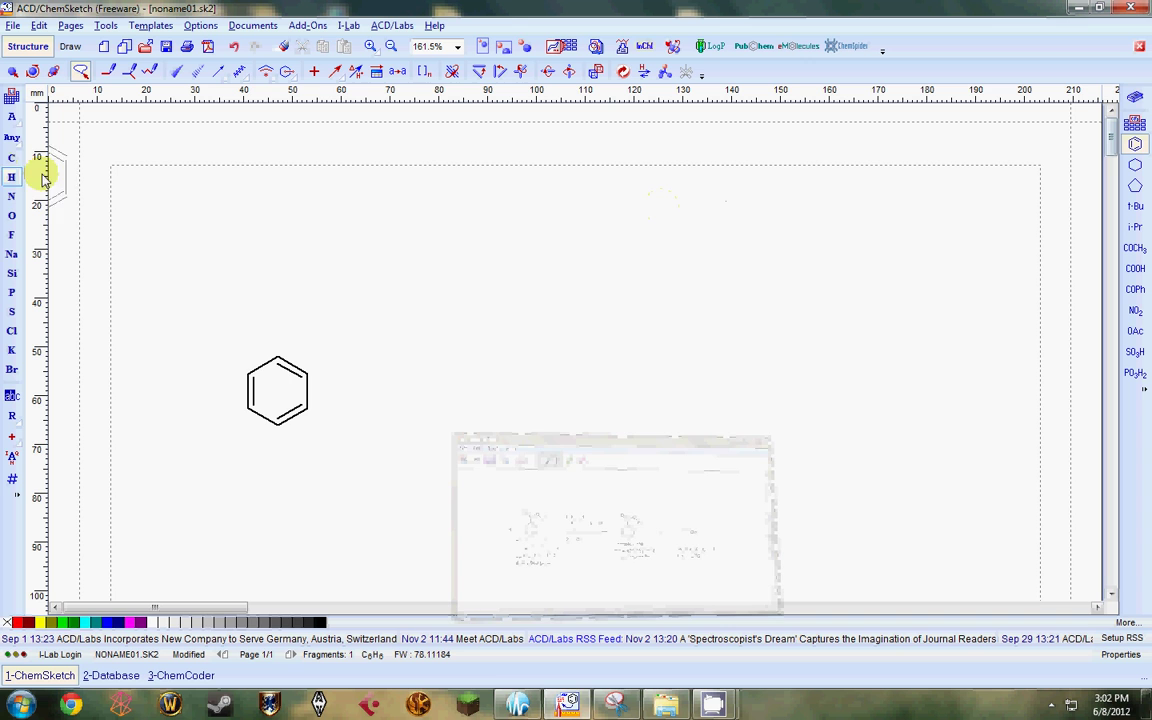
Place a carbon above the ring and two oxygens at its upper left and upper right.
{"action": "left_click", "coordinate": [12, 158]}
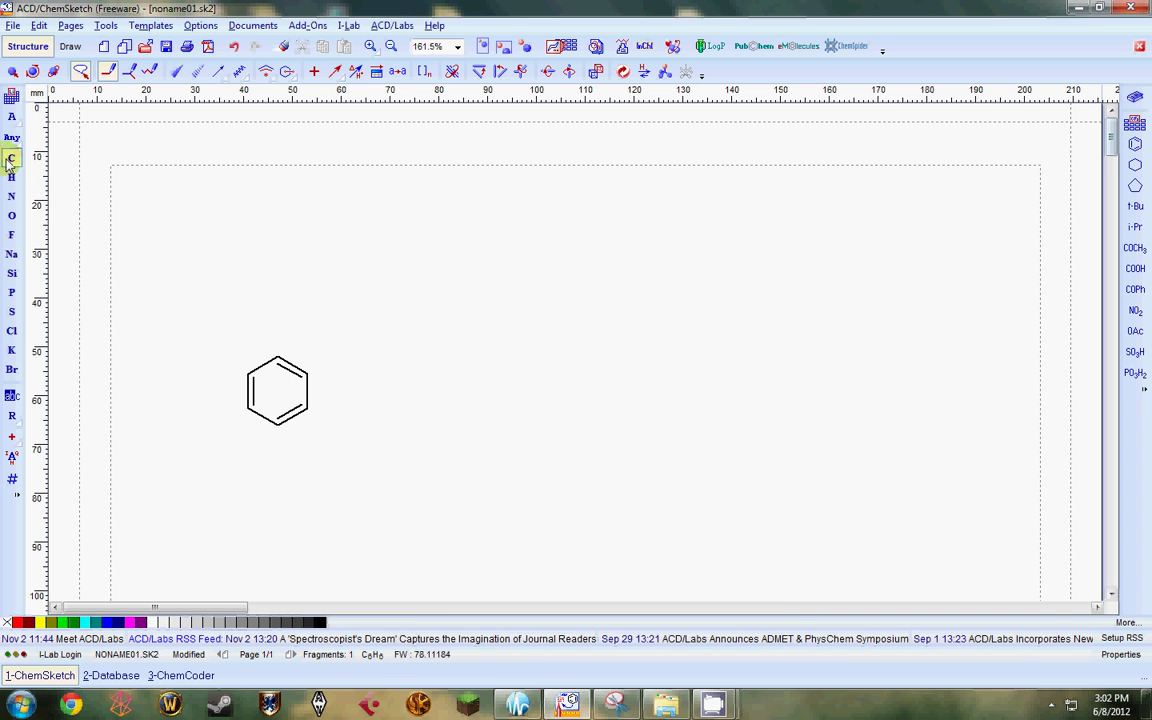
{"action": "left_click", "coordinate": [280, 303]}
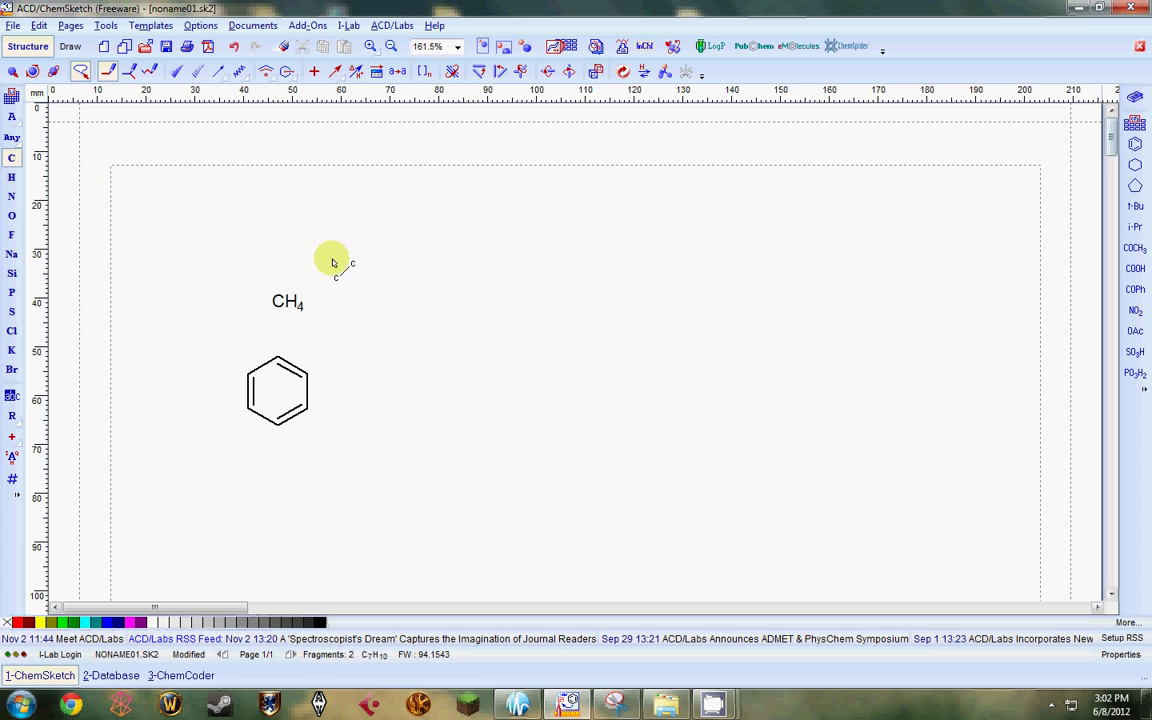
{"action": "left_click", "coordinate": [12, 215]}
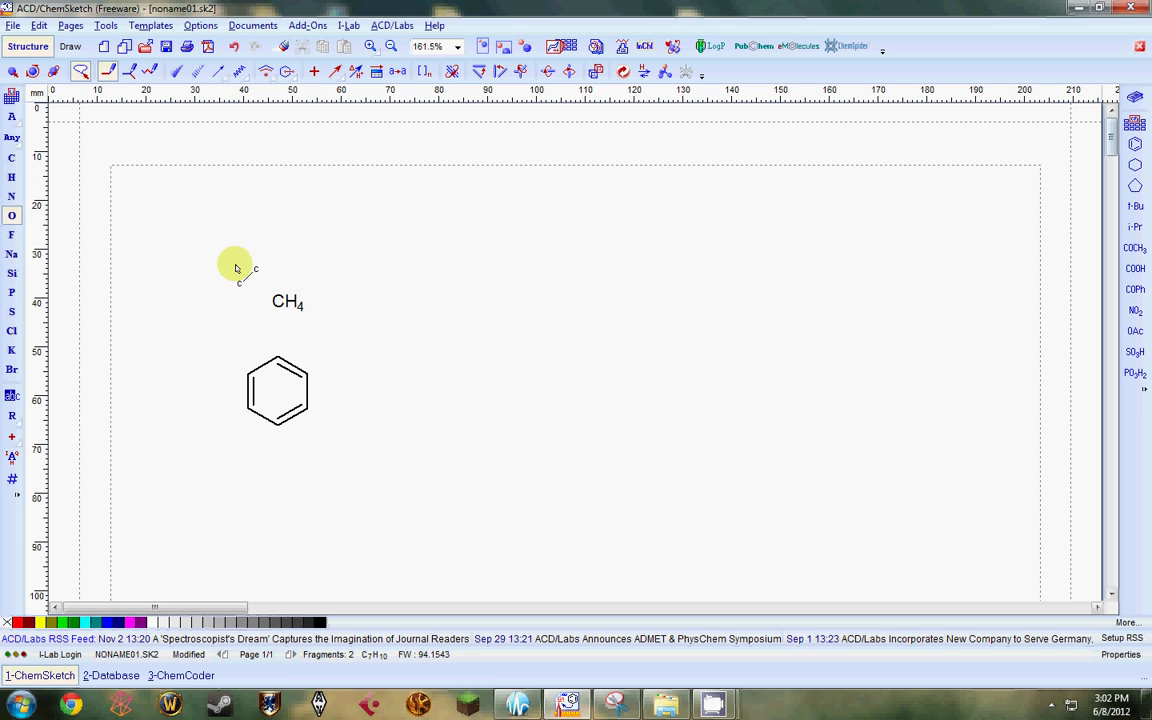
{"action": "left_click", "coordinate": [229, 260]}
{"action": "left_click", "coordinate": [350, 267]}
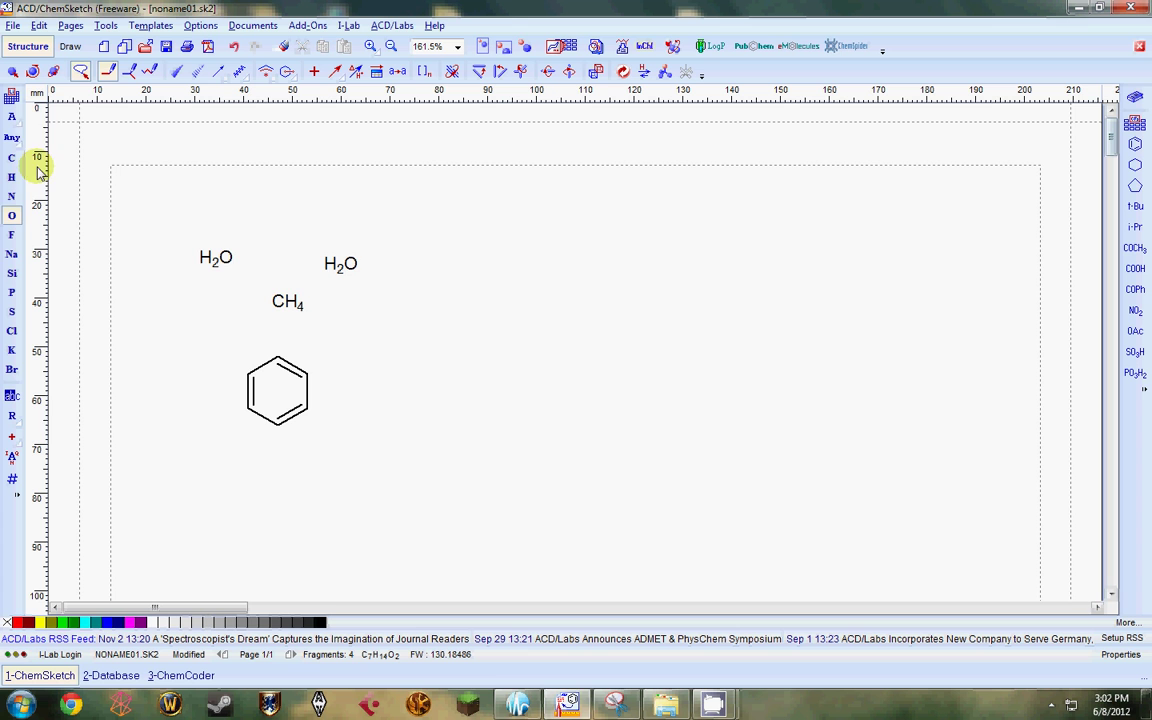
Bond the carbon to both oxygens, making the upper-left C=O double, and compare with the reference.
{"action": "left_click", "coordinate": [110, 74]}
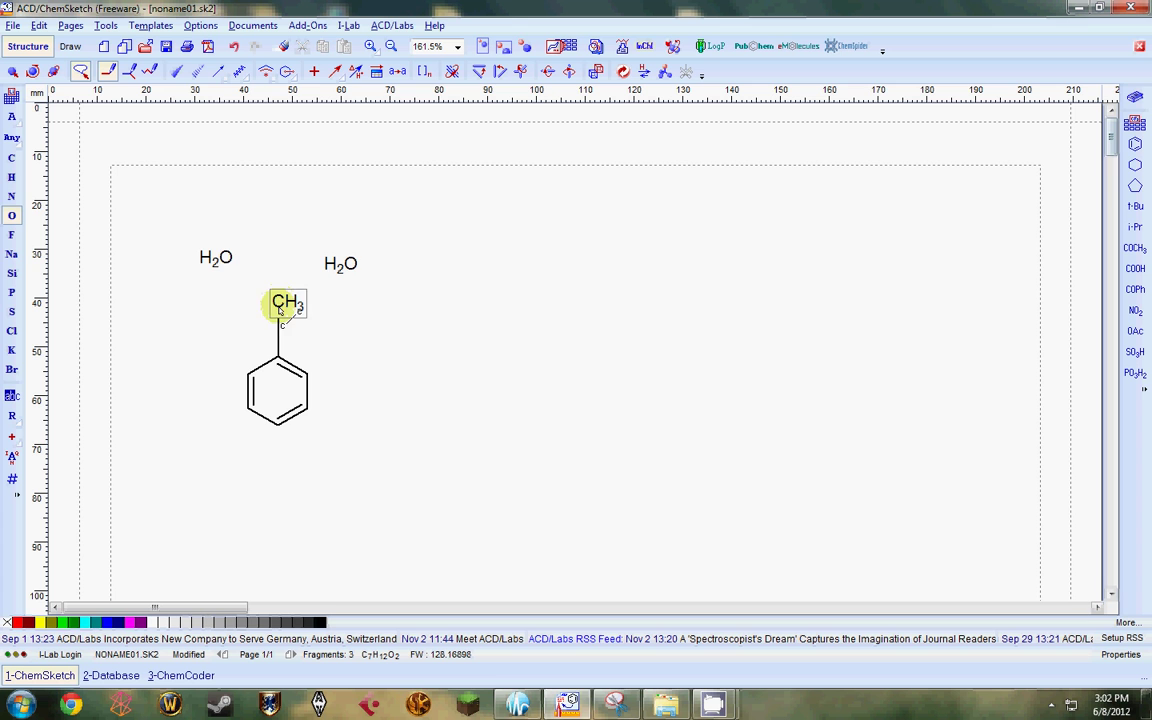
{"action": "left_click_drag", "start_coordinate": [281, 308], "coordinate": [218, 257]}
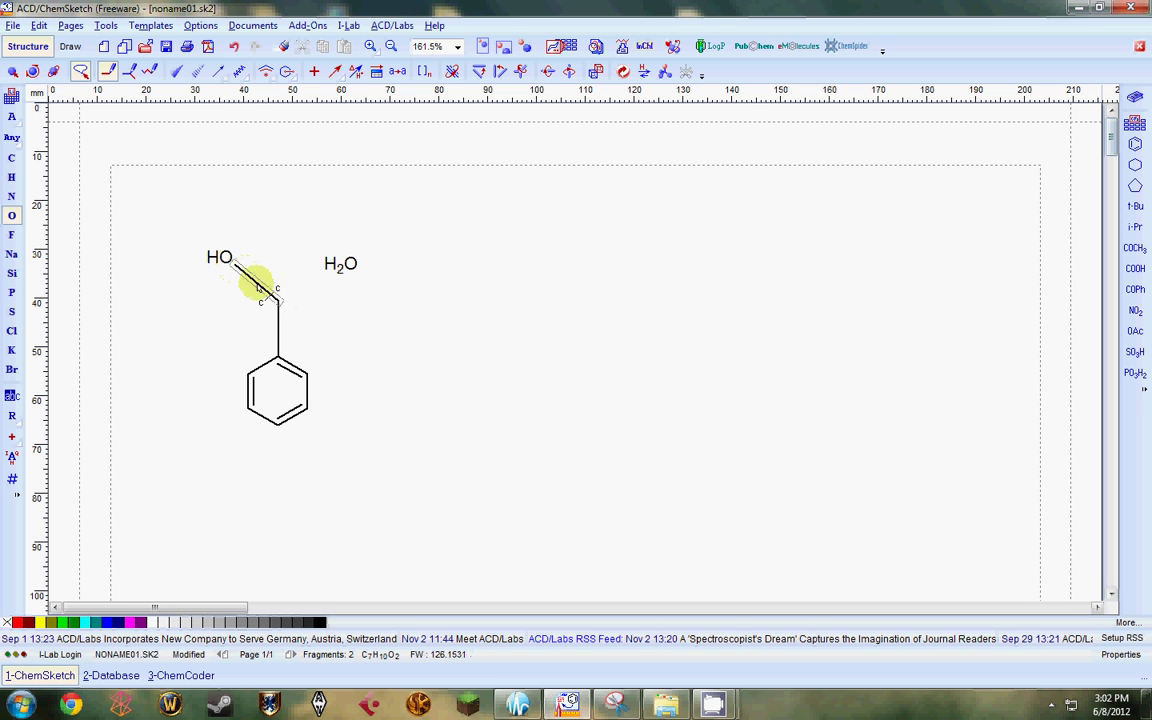
{"action": "left_click_drag", "start_coordinate": [288, 304], "coordinate": [336, 262]}
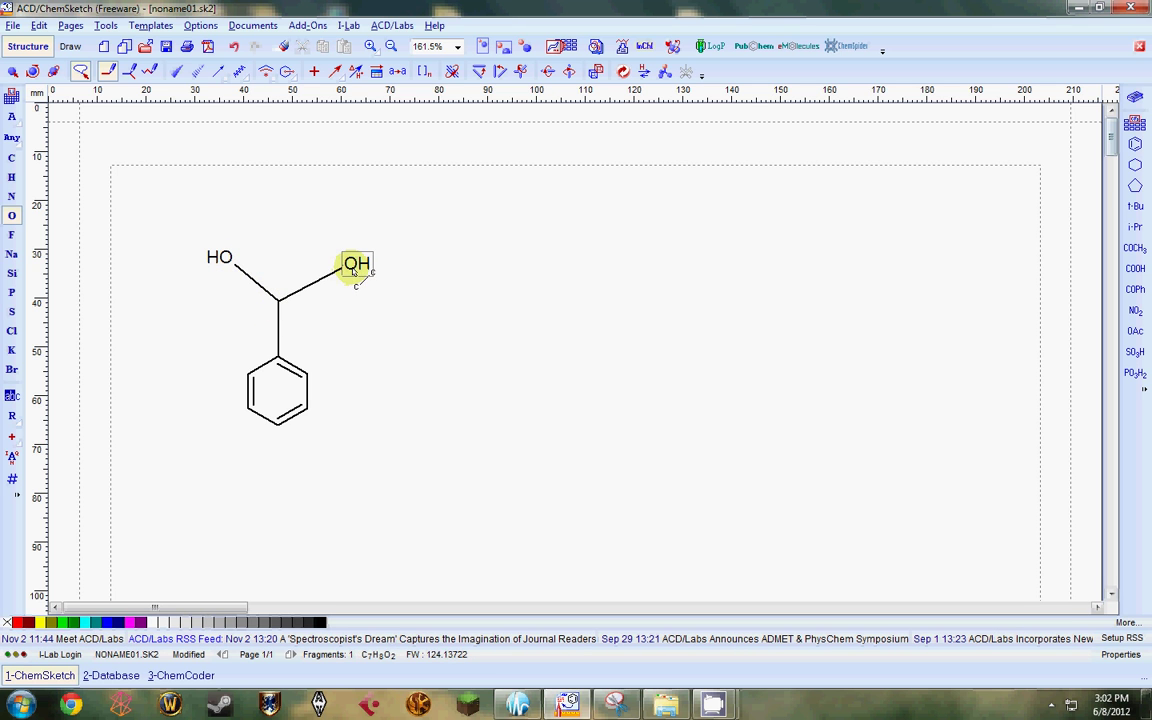
{"action": "left_click", "coordinate": [247, 282]}
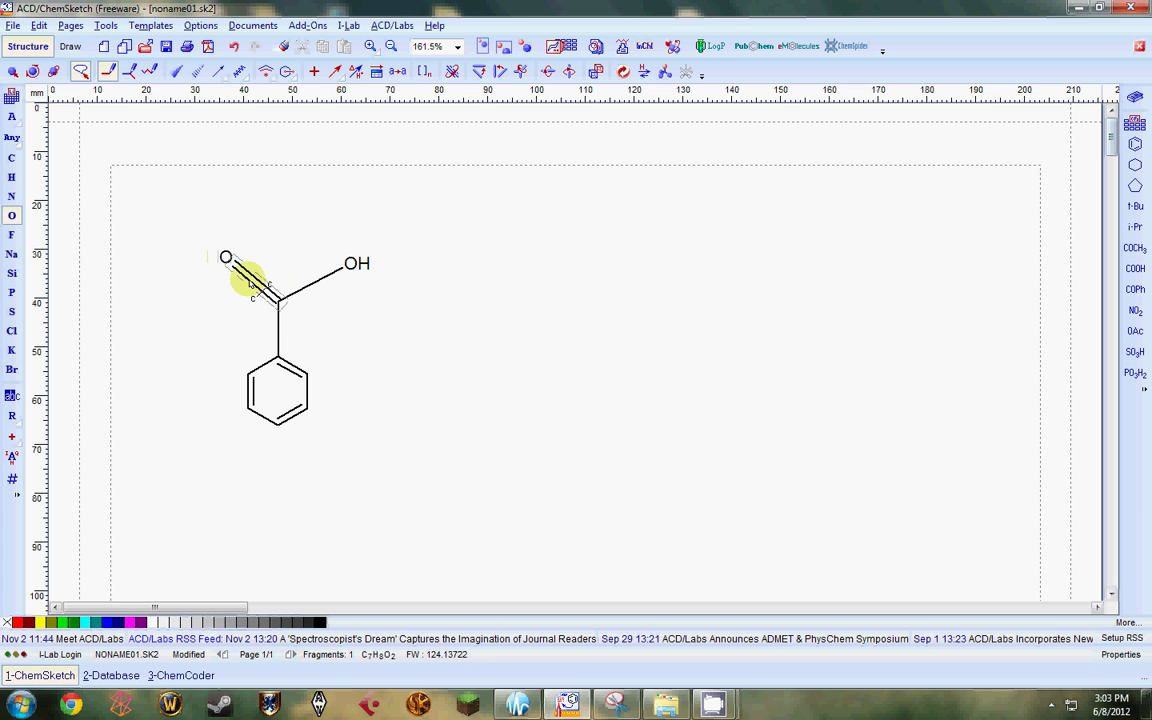
{"action": "left_click", "coordinate": [615, 705]}
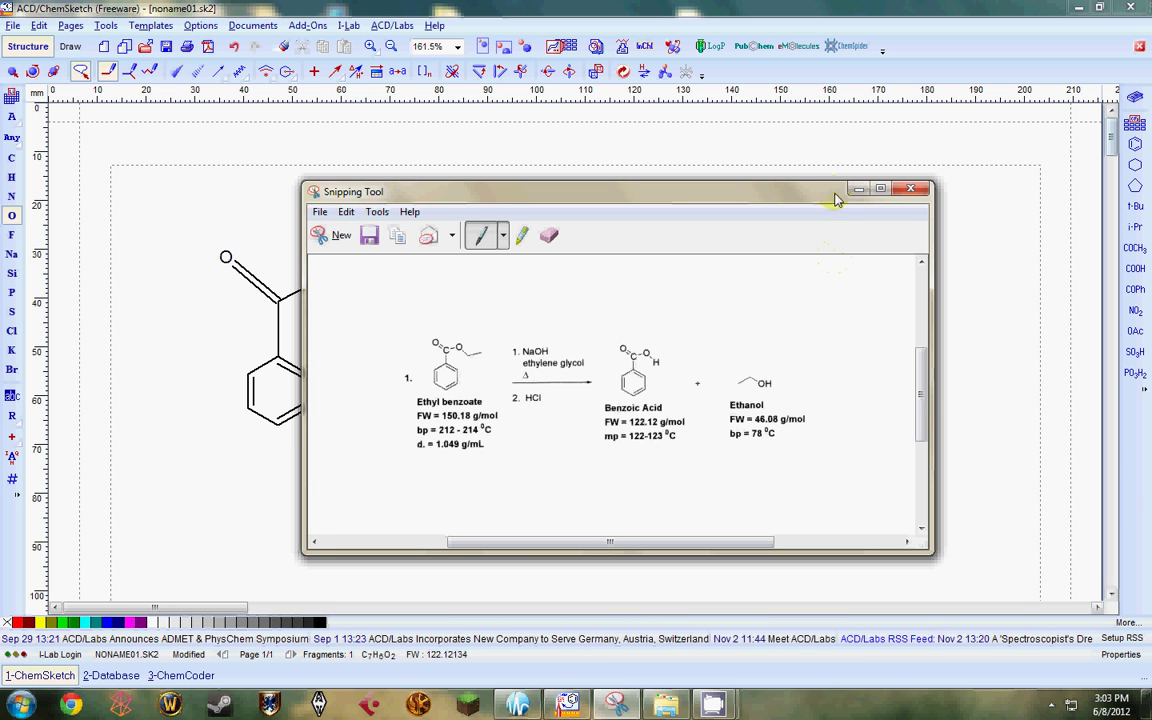
Extend the OH into an ethyl ester with two carbons and clean the structure into ethyl benzoate.
{"action": "left_click", "coordinate": [770, 176]}
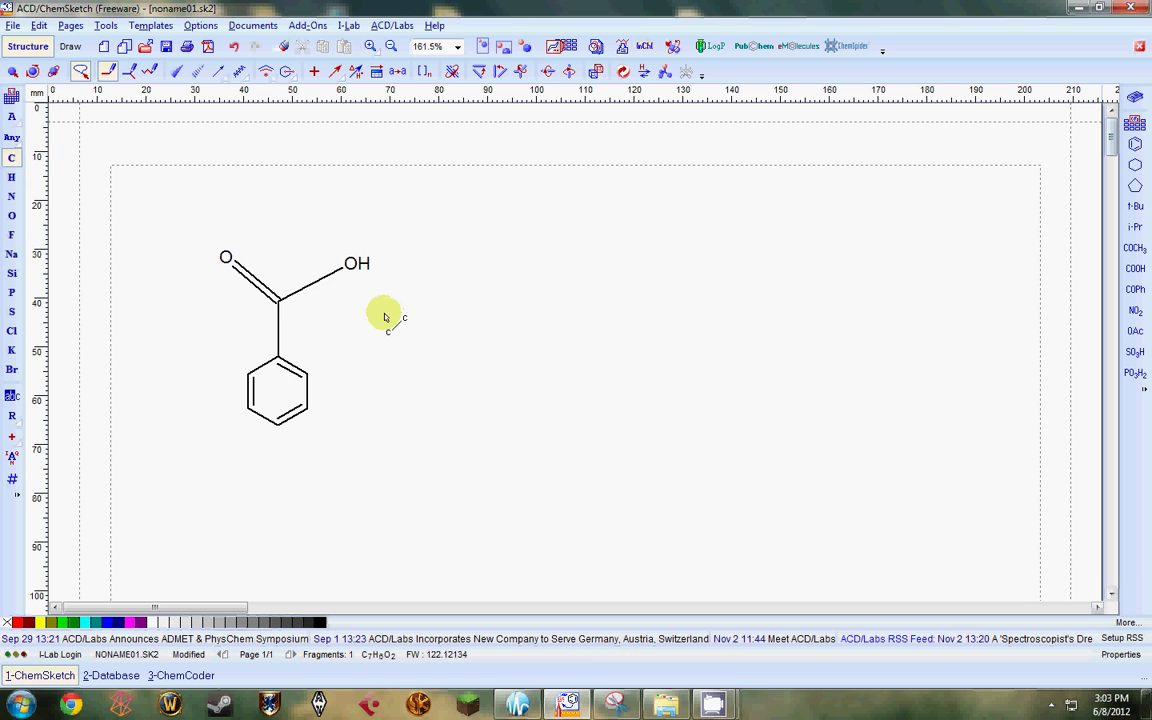
{"action": "left_click", "coordinate": [385, 313]}
{"action": "left_click", "coordinate": [462, 285]}
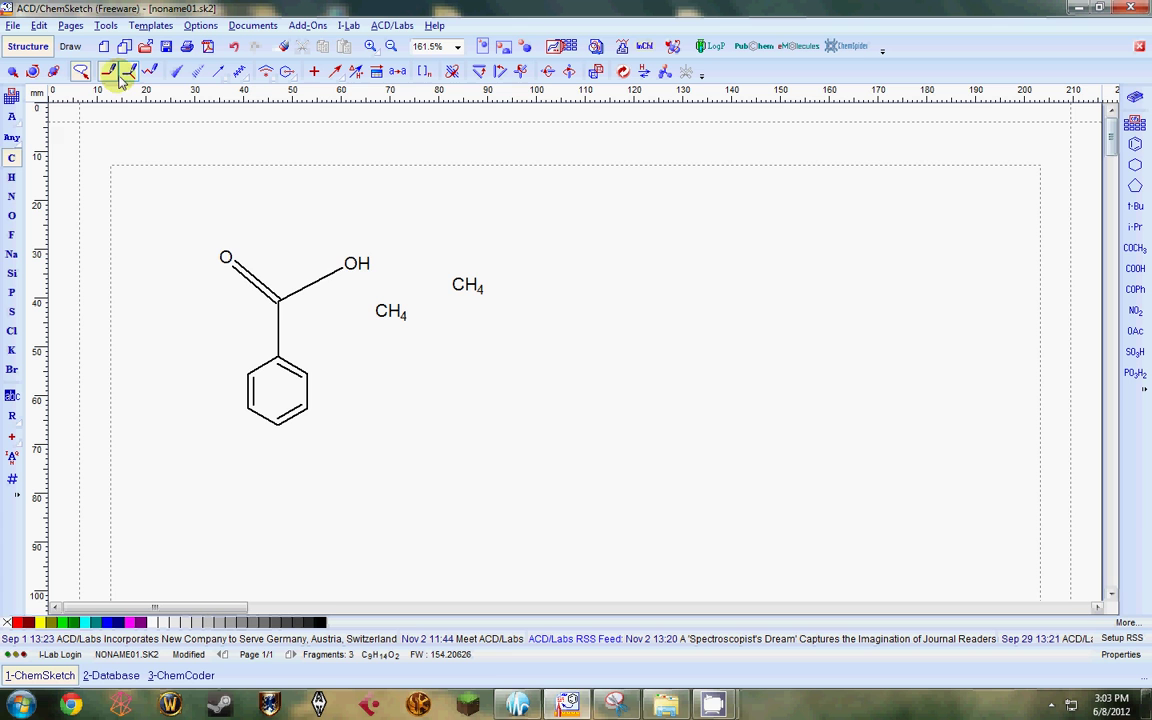
{"action": "left_click_drag", "start_coordinate": [354, 264], "coordinate": [383, 309]}
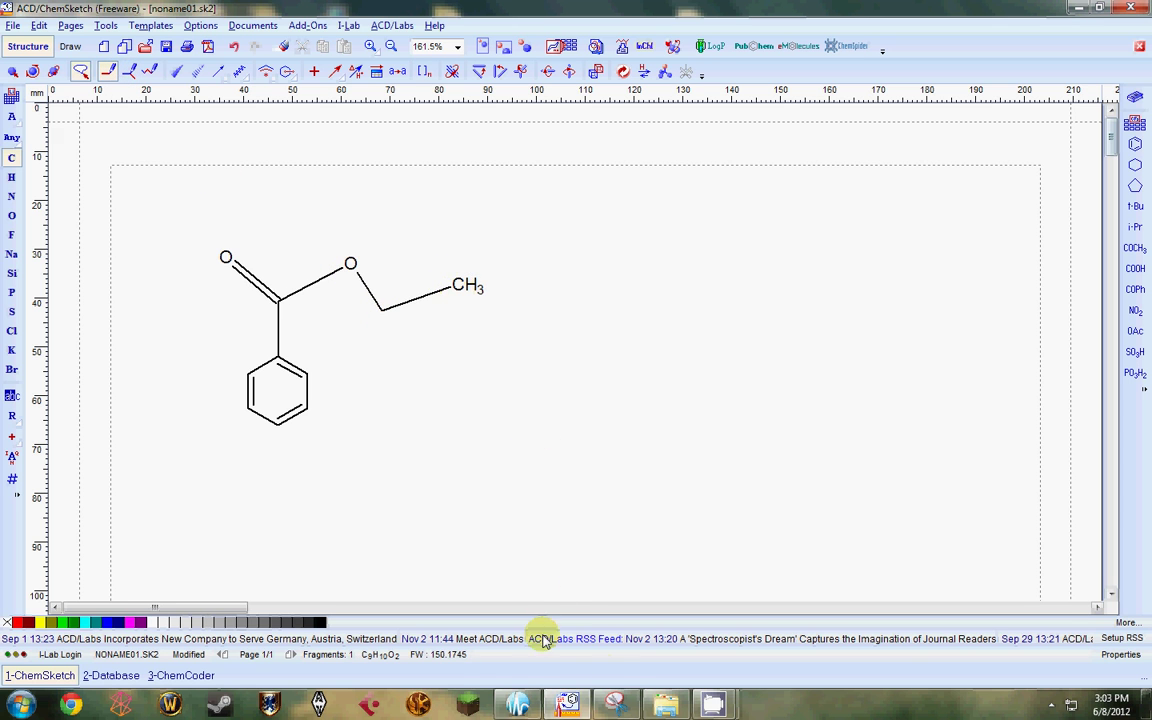
{"action": "left_click", "coordinate": [617, 706]}
{"action": "left_click", "coordinate": [617, 706]}
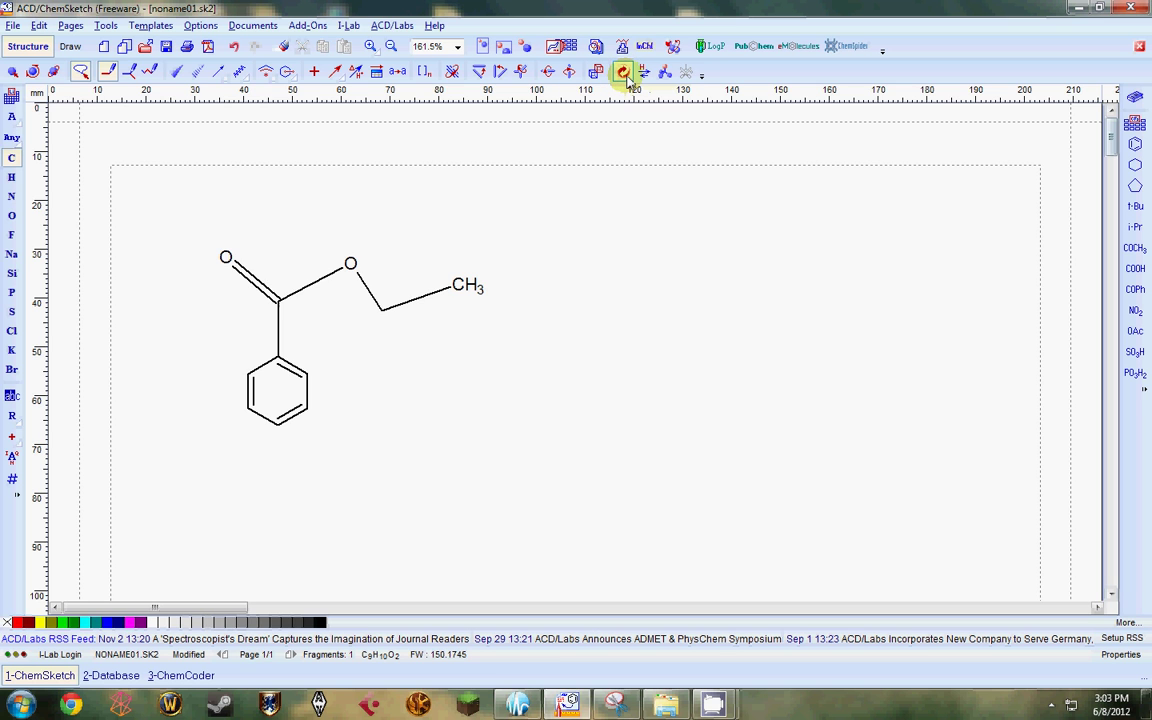
{"action": "left_click", "coordinate": [627, 77]}
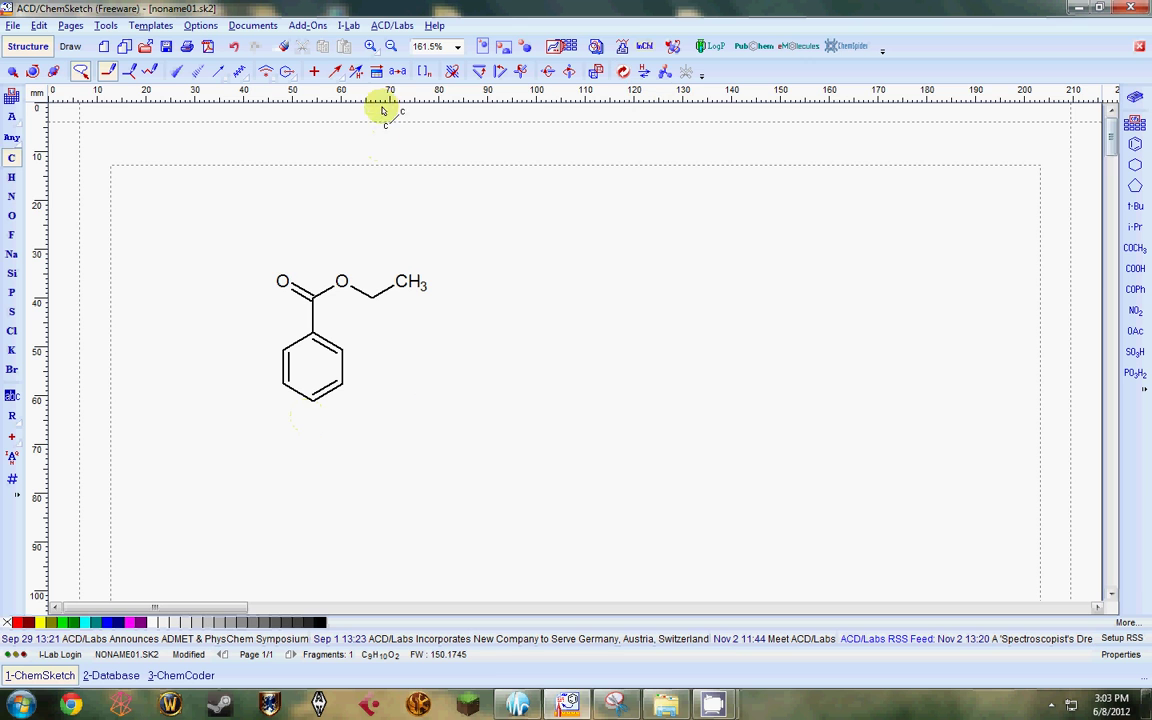
Draw a reaction arrow after ethyl benzoate labelled NaOH, Ethylene glycol, Δ above and HCl below.
{"action": "left_click", "coordinate": [337, 75]}
{"action": "left_click_drag", "start_coordinate": [413, 347], "coordinate": [537, 348]}
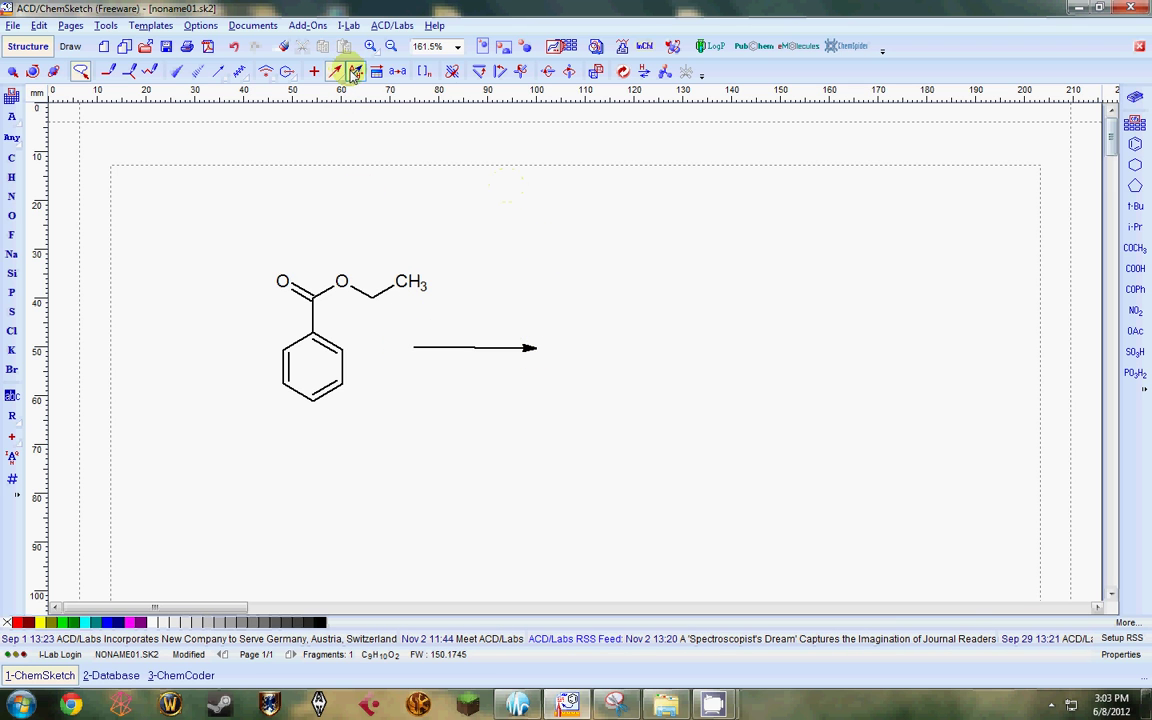
{"action": "left_click", "coordinate": [496, 349]}
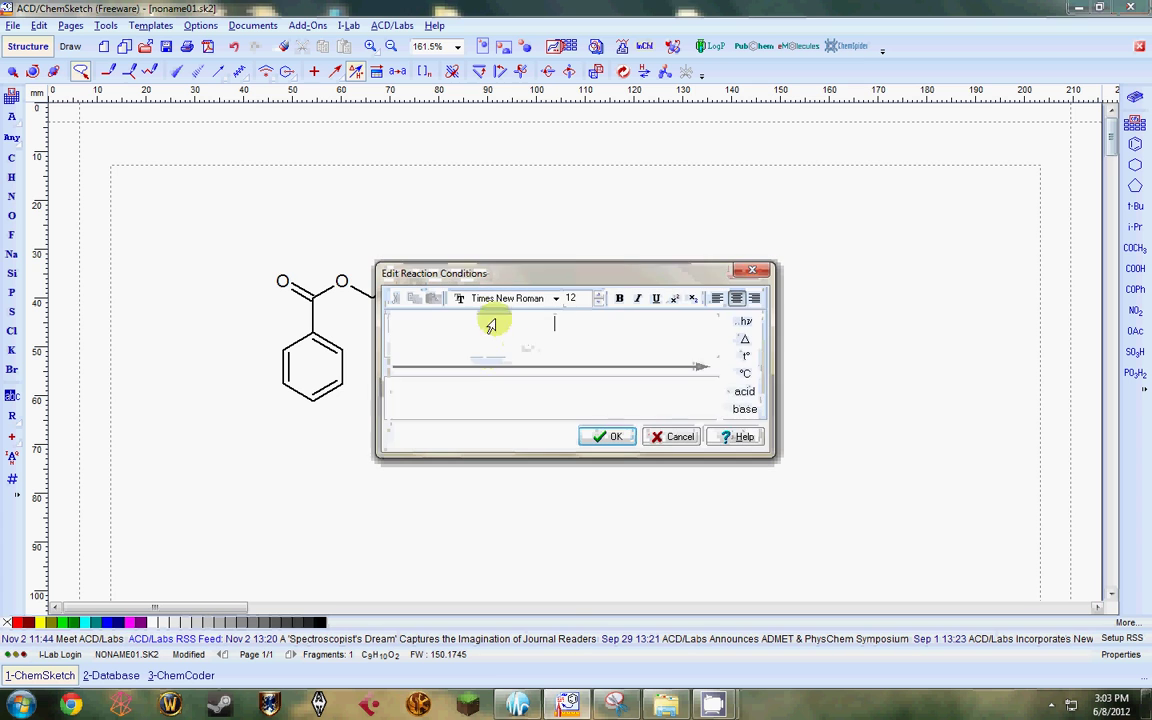
{"action": "left_click", "coordinate": [548, 338]}
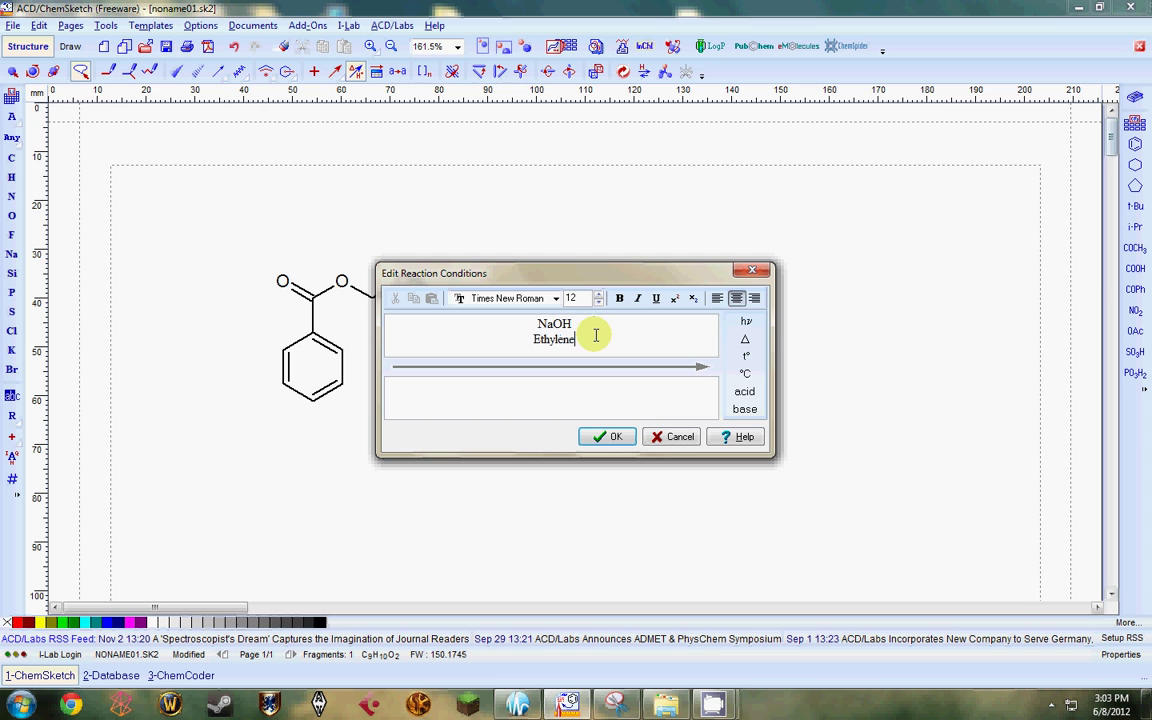
{"action": "type", "text": " glycol"}
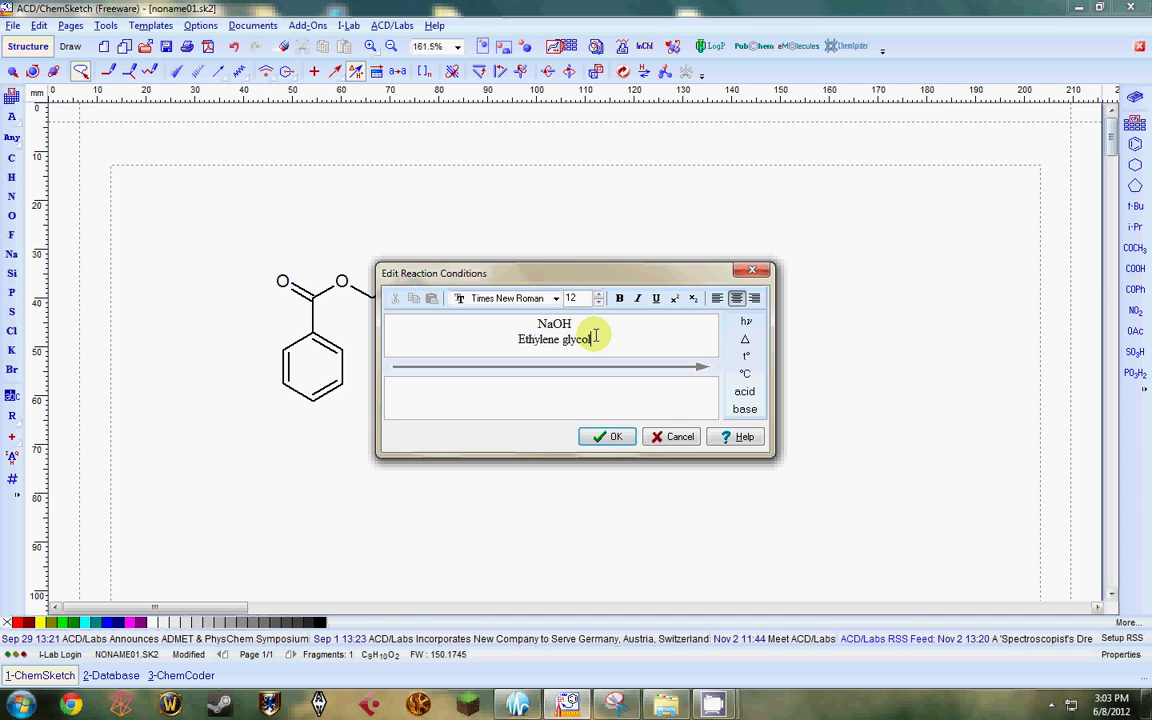
{"action": "key", "text": "Return"}
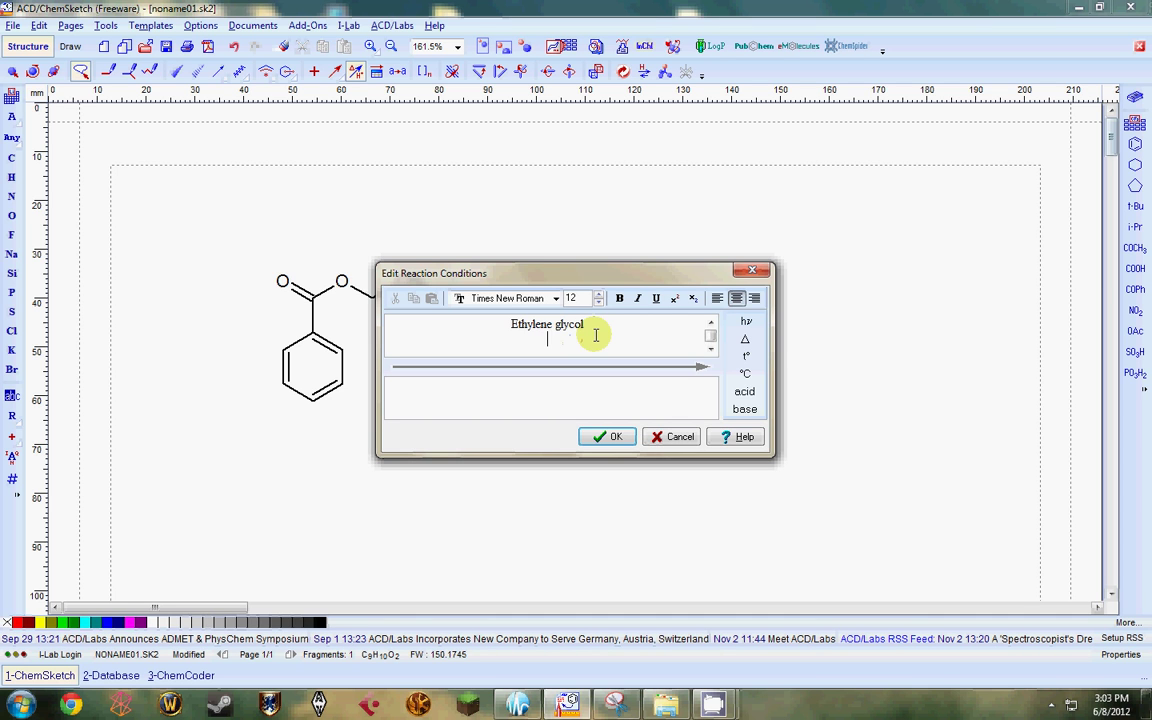
{"action": "left_click", "coordinate": [745, 342]}
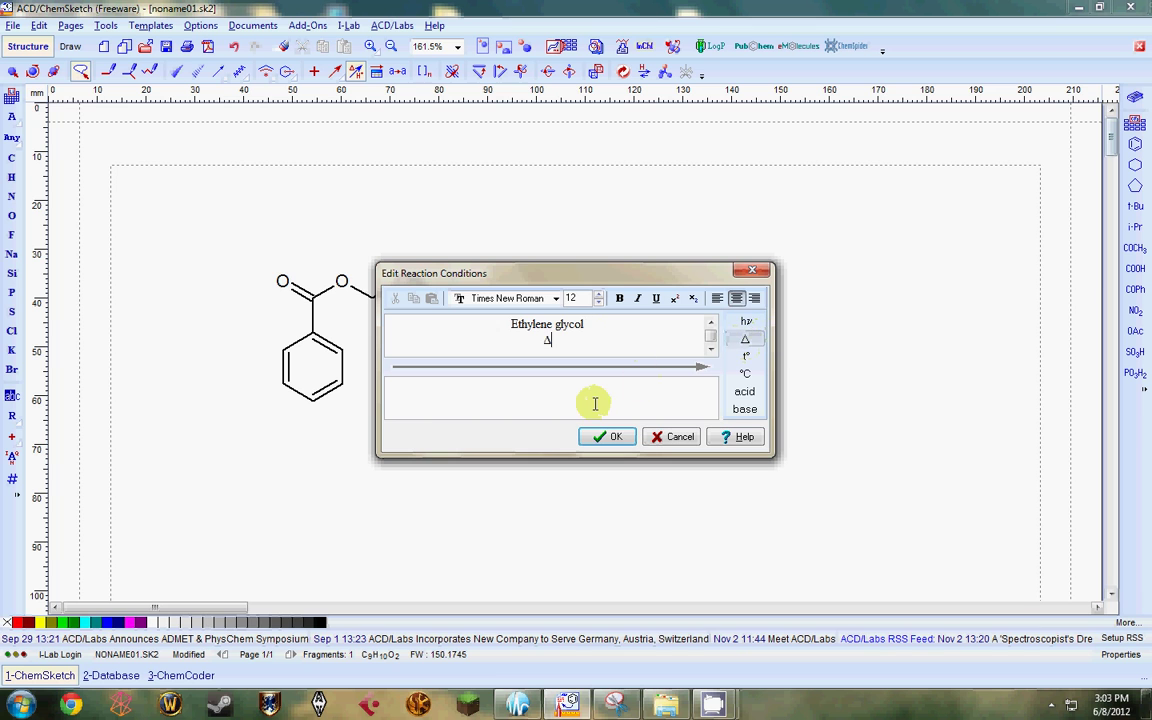
{"action": "left_click", "coordinate": [594, 403]}
{"action": "type", "text": "HCl"}
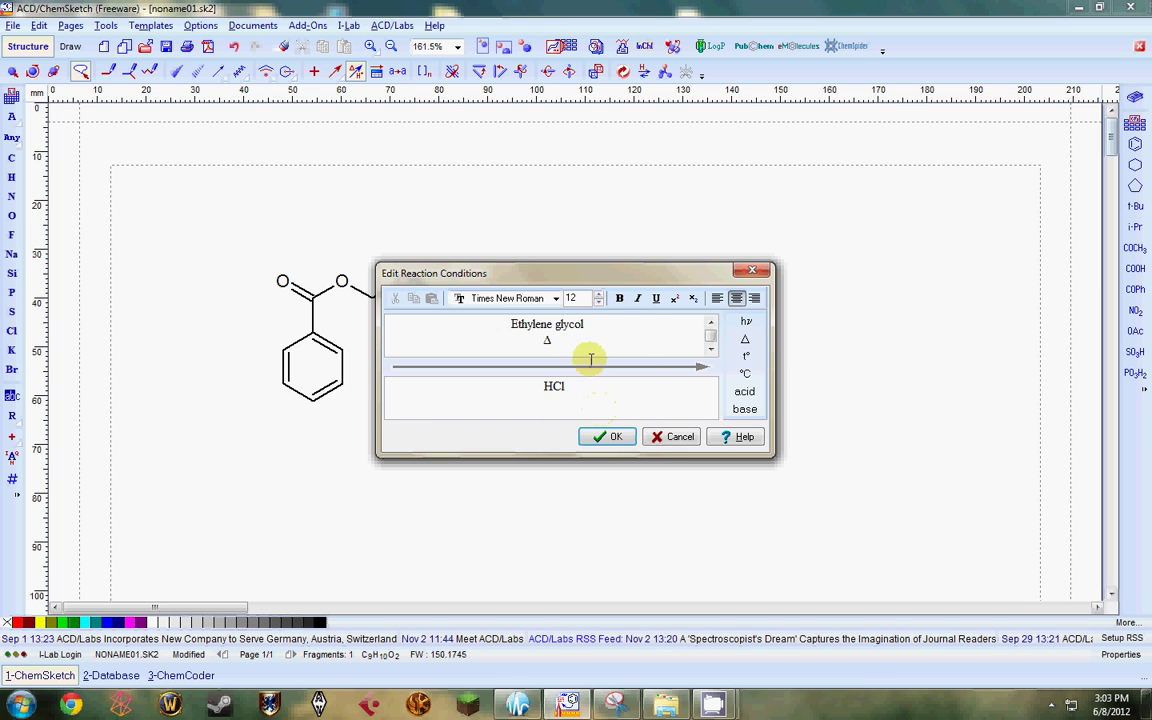
{"action": "left_click", "coordinate": [614, 440]}
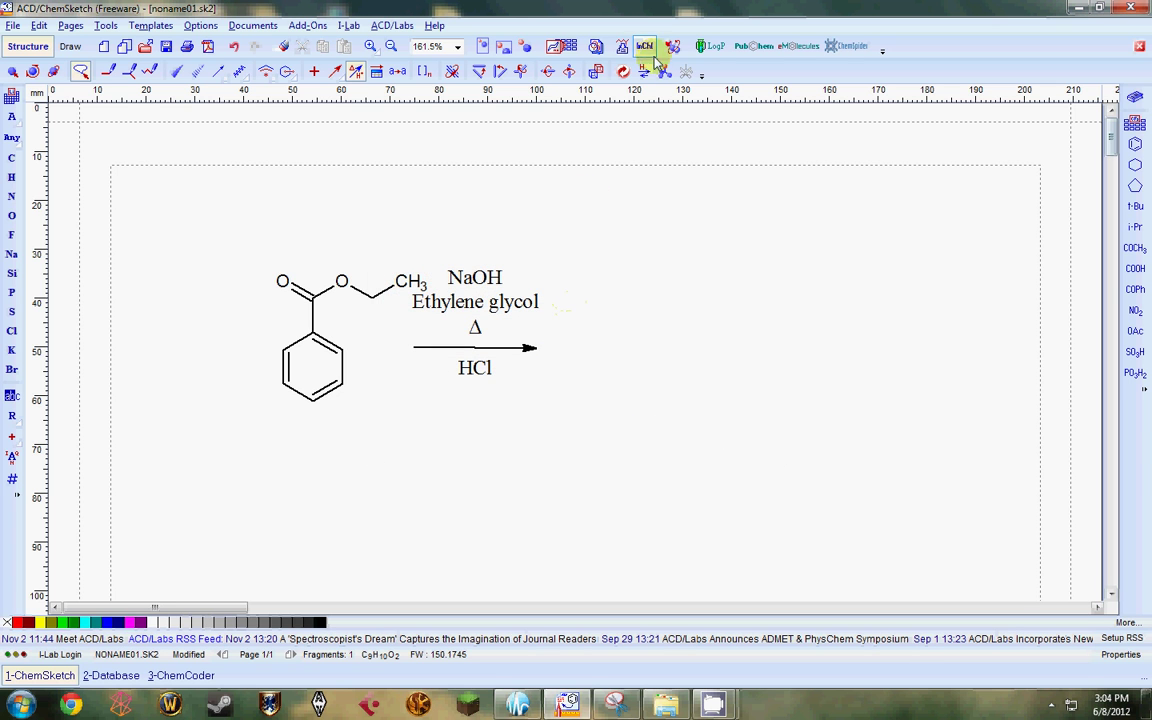
Try Clean Structure on ethyl benzoate, revert its reorientation, and bring up the reference scheme.
{"action": "left_click", "coordinate": [622, 74]}
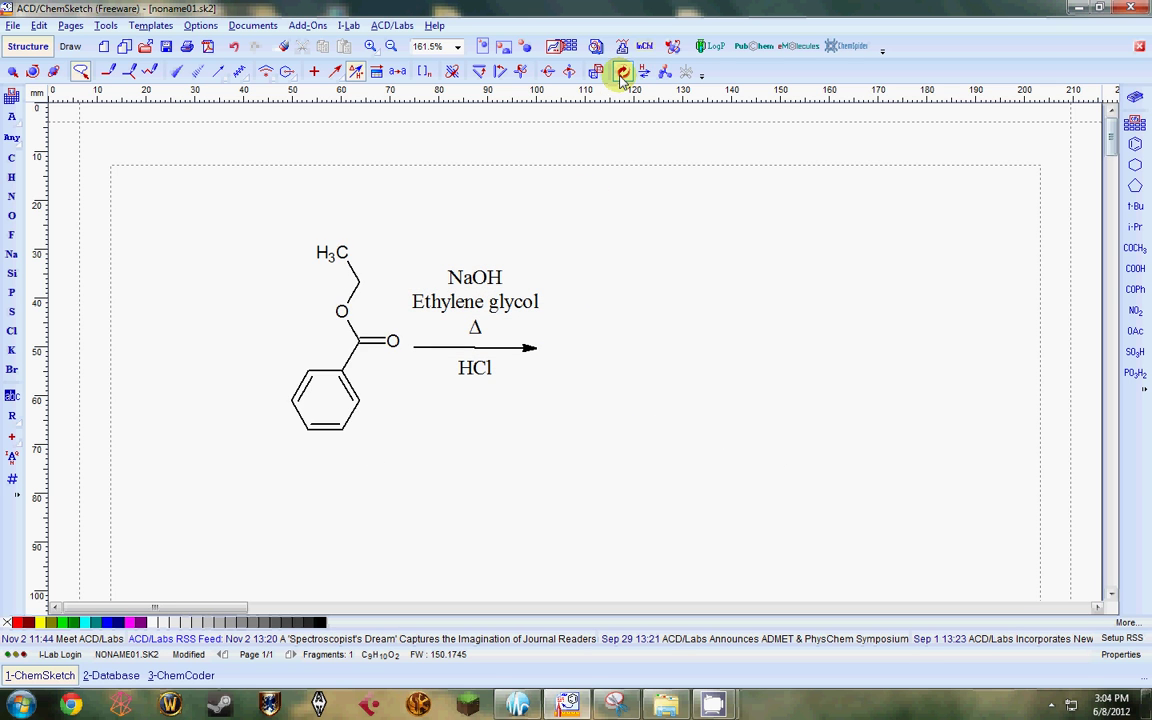
{"action": "left_click", "coordinate": [622, 74]}
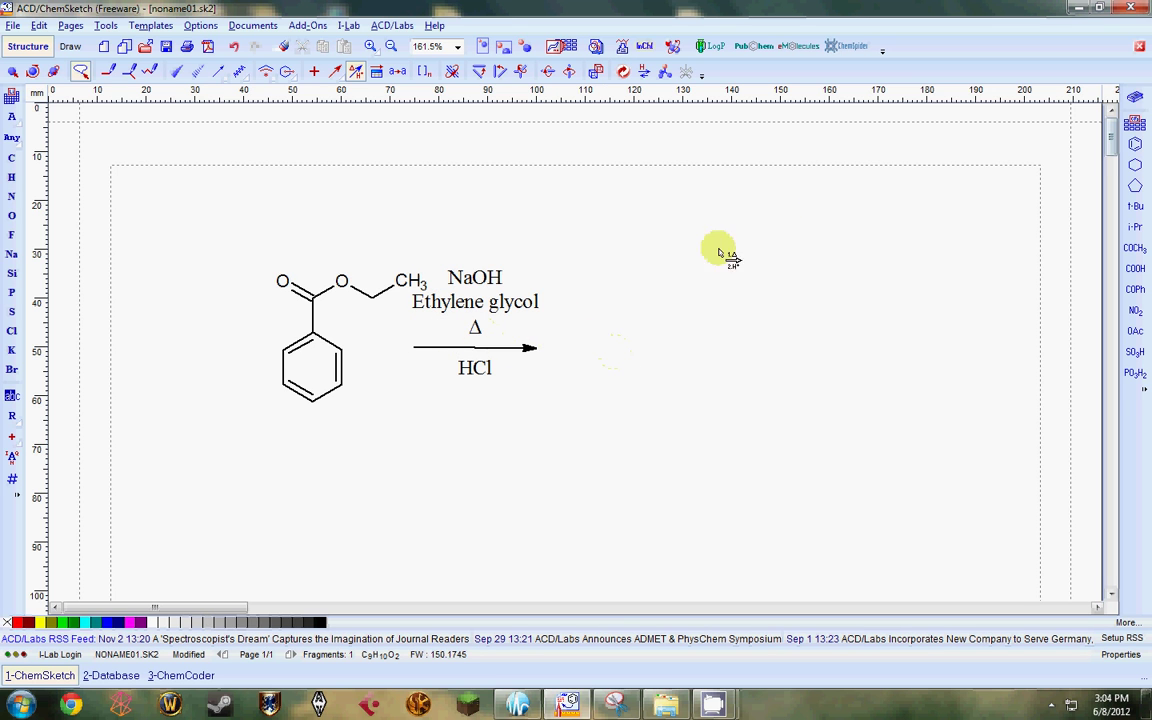
{"action": "left_click", "coordinate": [618, 706]}
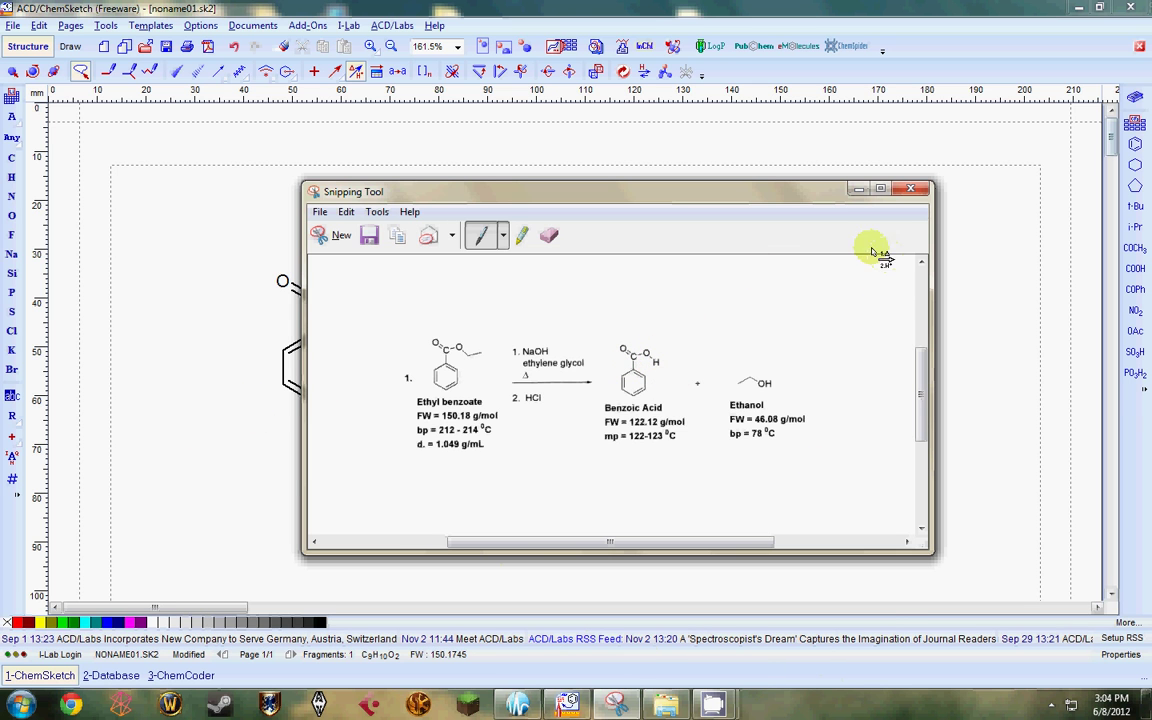
Place a second benzene ring to the right of the reaction arrow.
{"action": "left_click", "coordinate": [860, 189]}
{"action": "left_click", "coordinate": [1135, 144]}
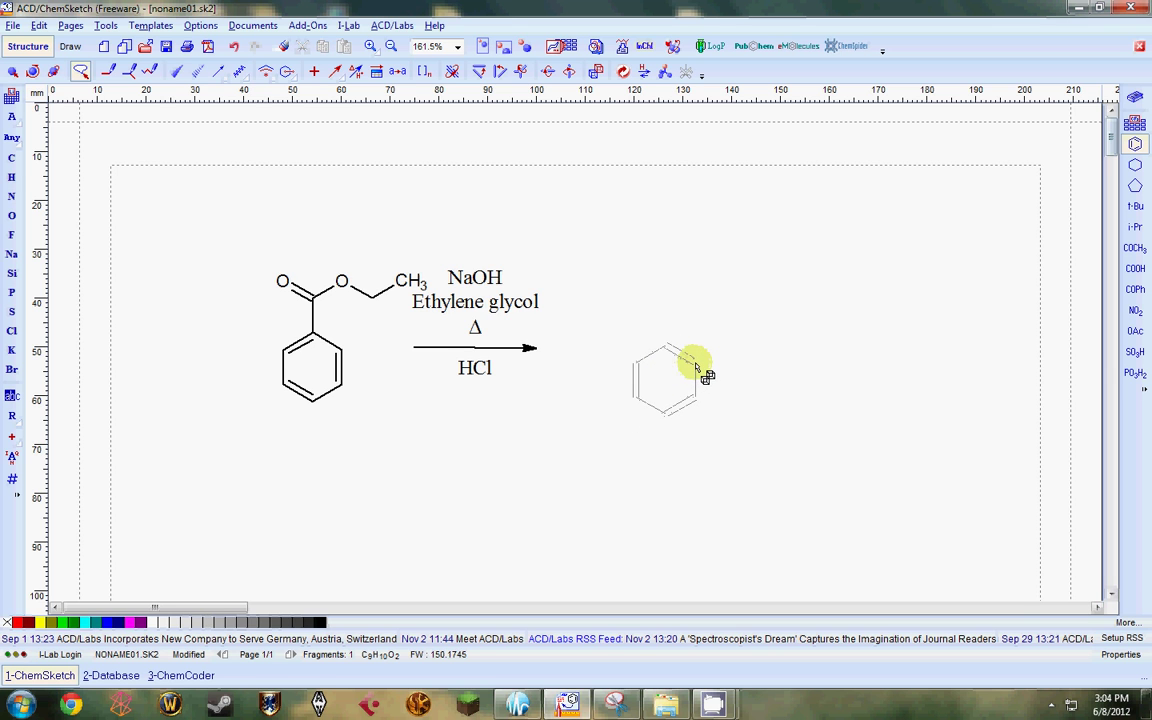
{"action": "left_click", "coordinate": [697, 368]}
Add a carbon and two oxygens above the new ring and bond them into a COOH group.
{"action": "left_click", "coordinate": [12, 157]}
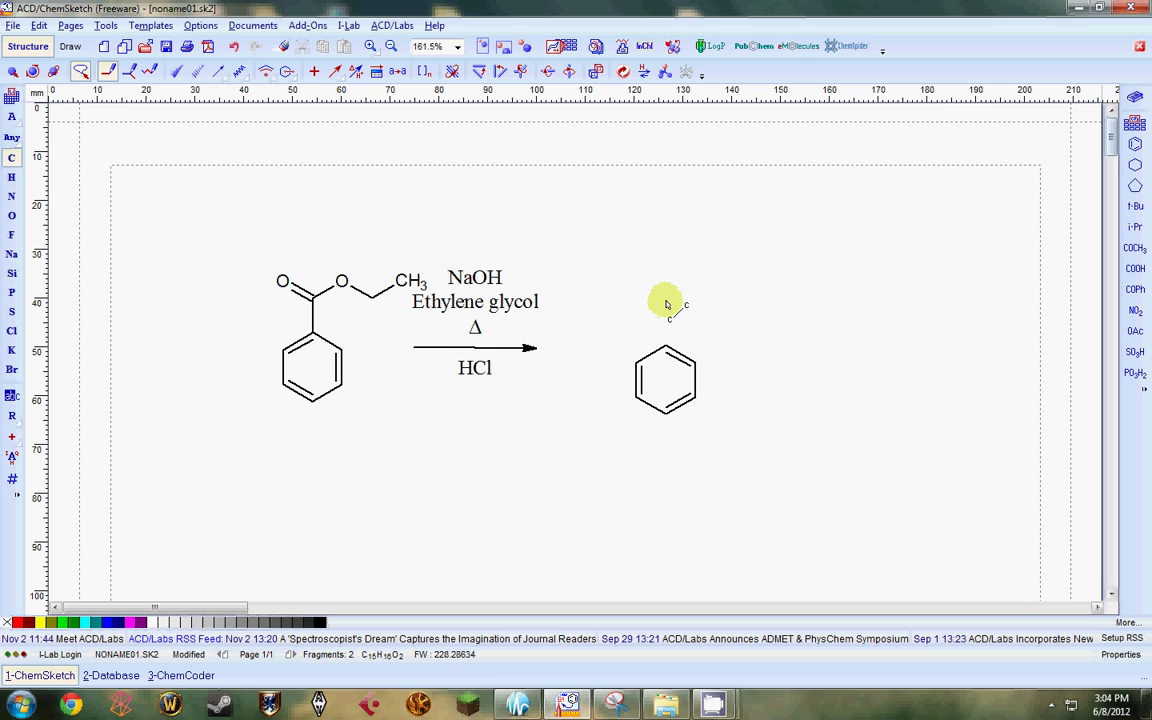
{"action": "left_click", "coordinate": [667, 304]}
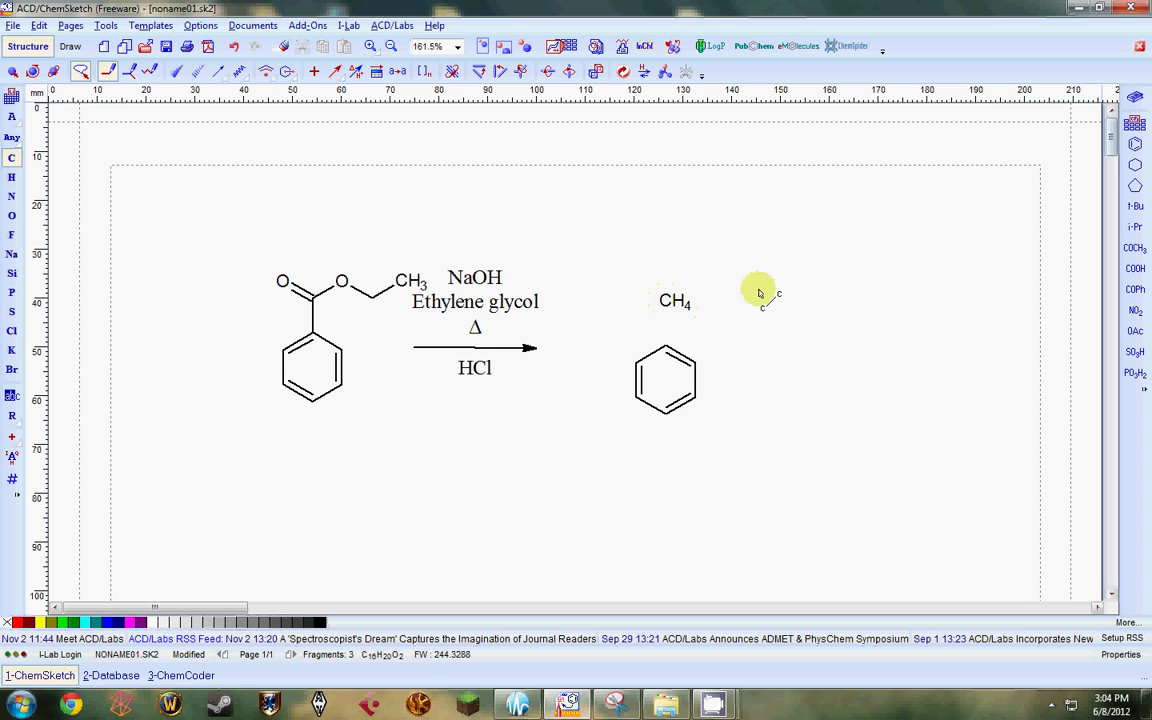
{"action": "left_click", "coordinate": [12, 216]}
{"action": "left_click", "coordinate": [611, 265]}
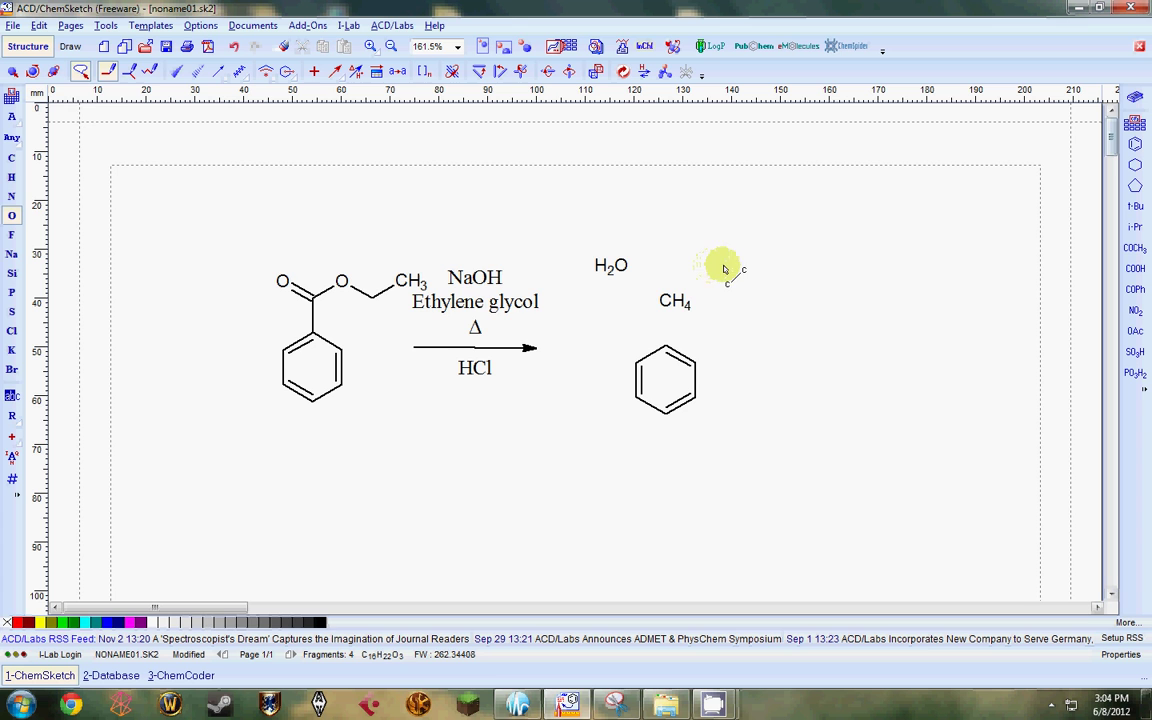
{"action": "left_click", "coordinate": [715, 266]}
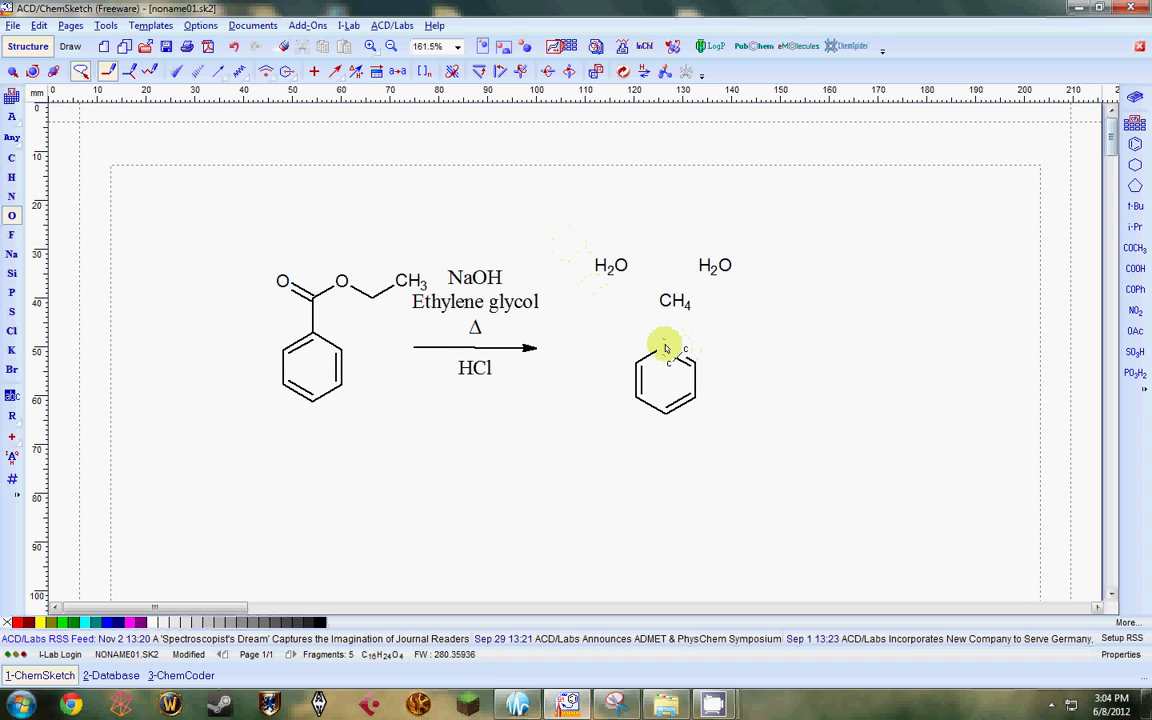
{"action": "mouse_move", "coordinate": [665, 348]}
{"action": "left_mouse_down"}
{"action": "mouse_move", "coordinate": [665, 325]}
{"action": "mouse_move", "coordinate": [717, 265]}
{"action": "left_mouse_up"}
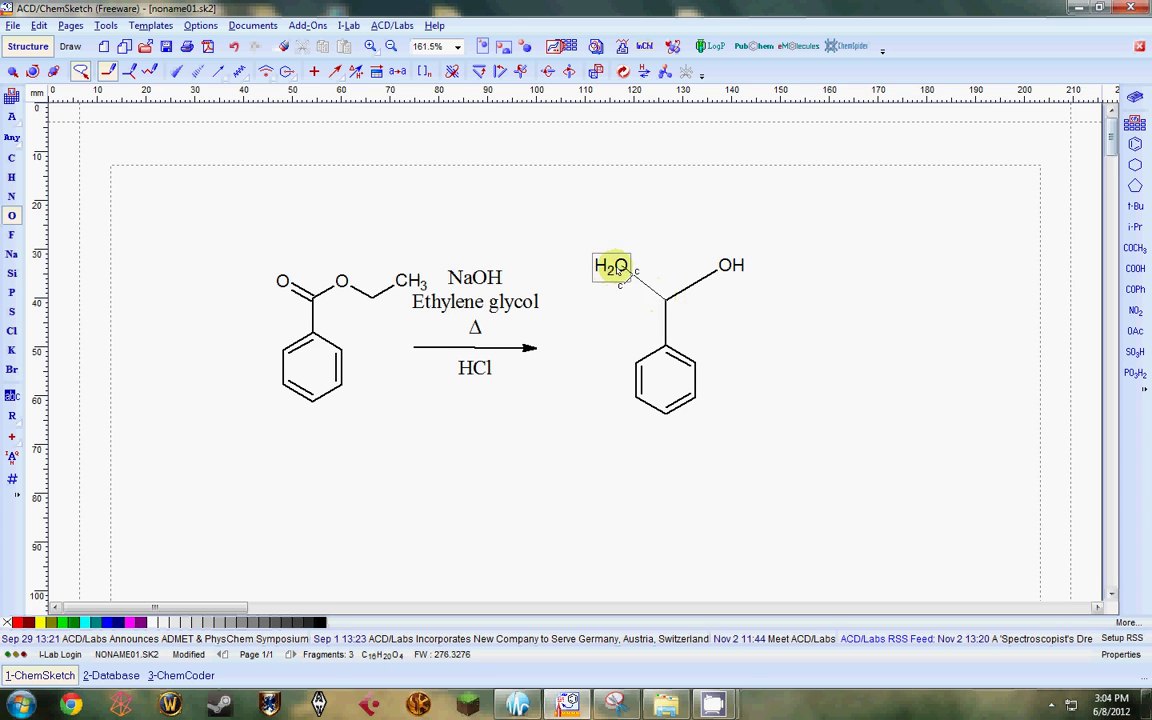
{"action": "left_click_drag", "start_coordinate": [613, 266], "coordinate": [664, 298]}
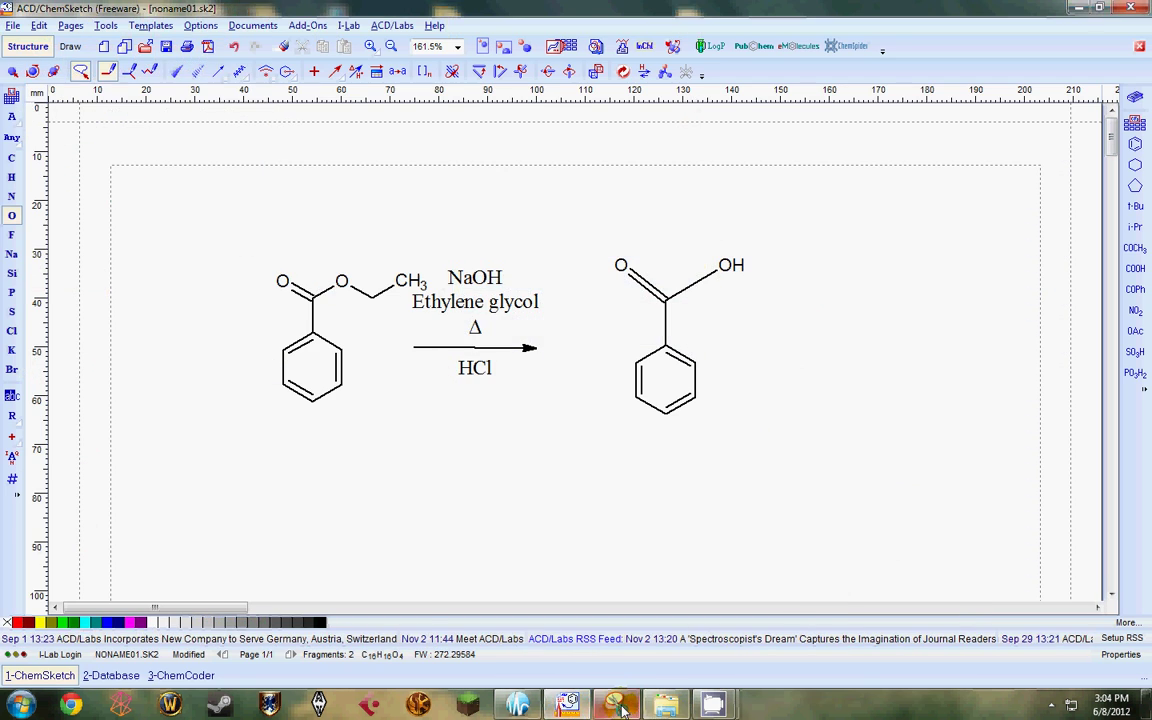
{"action": "left_click", "coordinate": [620, 708]}
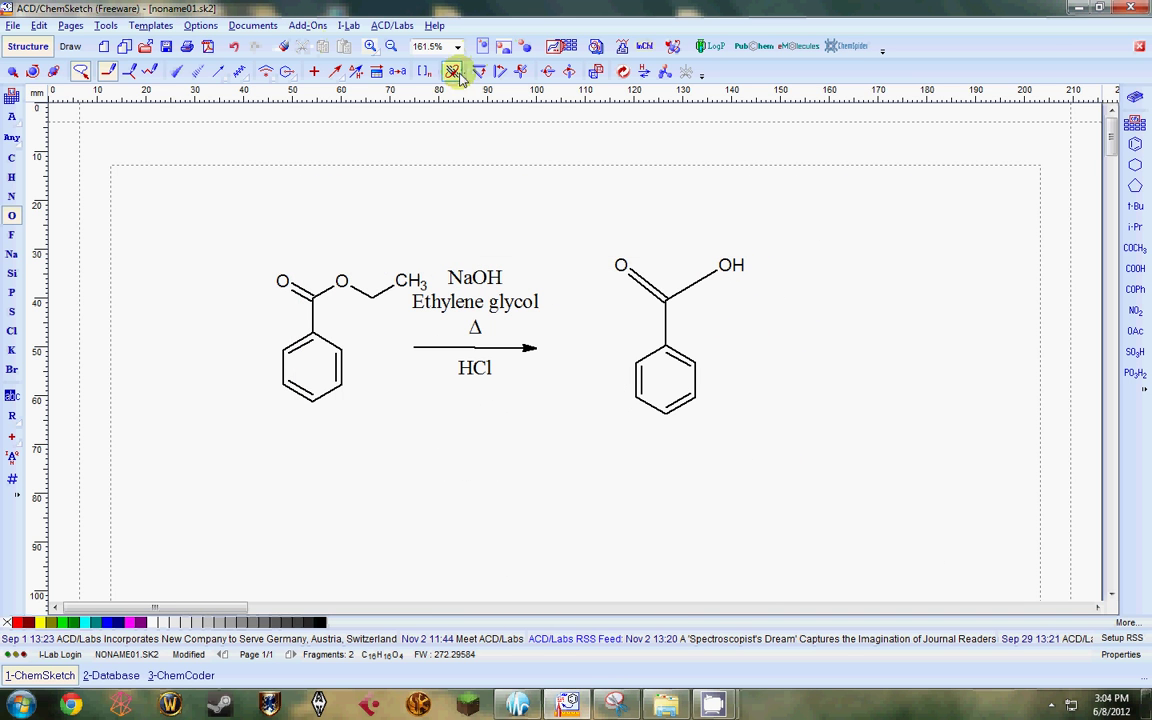
Add a plus sign after benzoic acid and draw ethanol (C–C–O) to its right.
{"action": "left_click", "coordinate": [314, 73]}
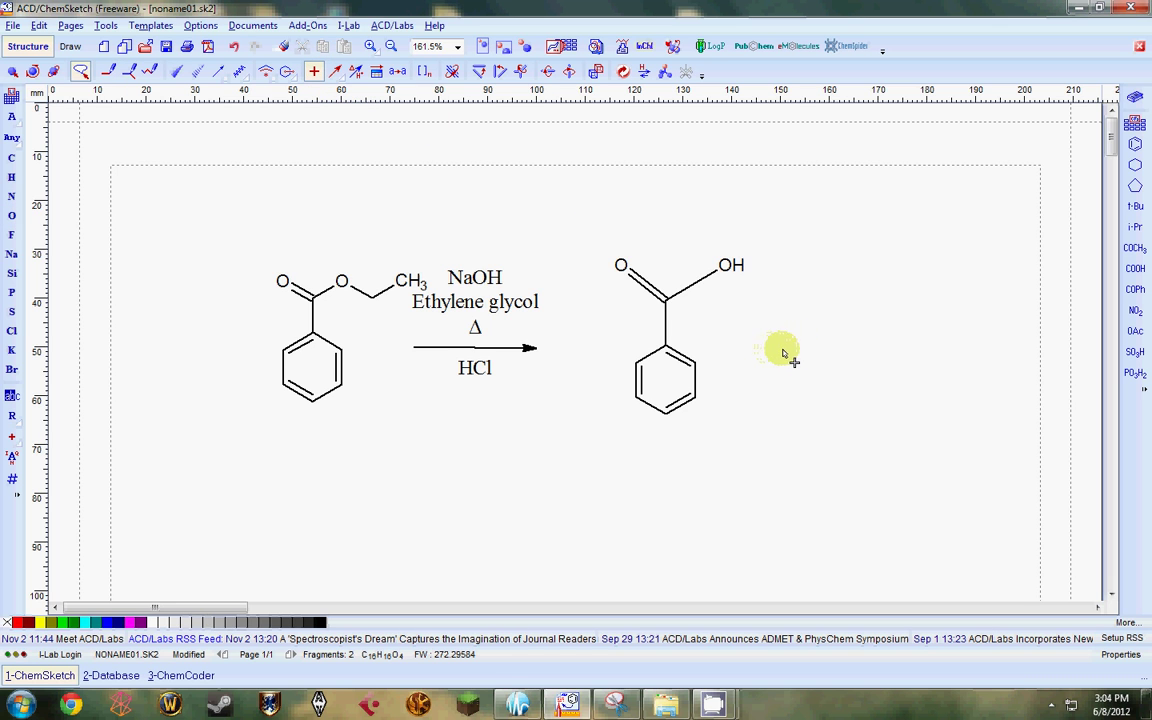
{"action": "left_click", "coordinate": [778, 350]}
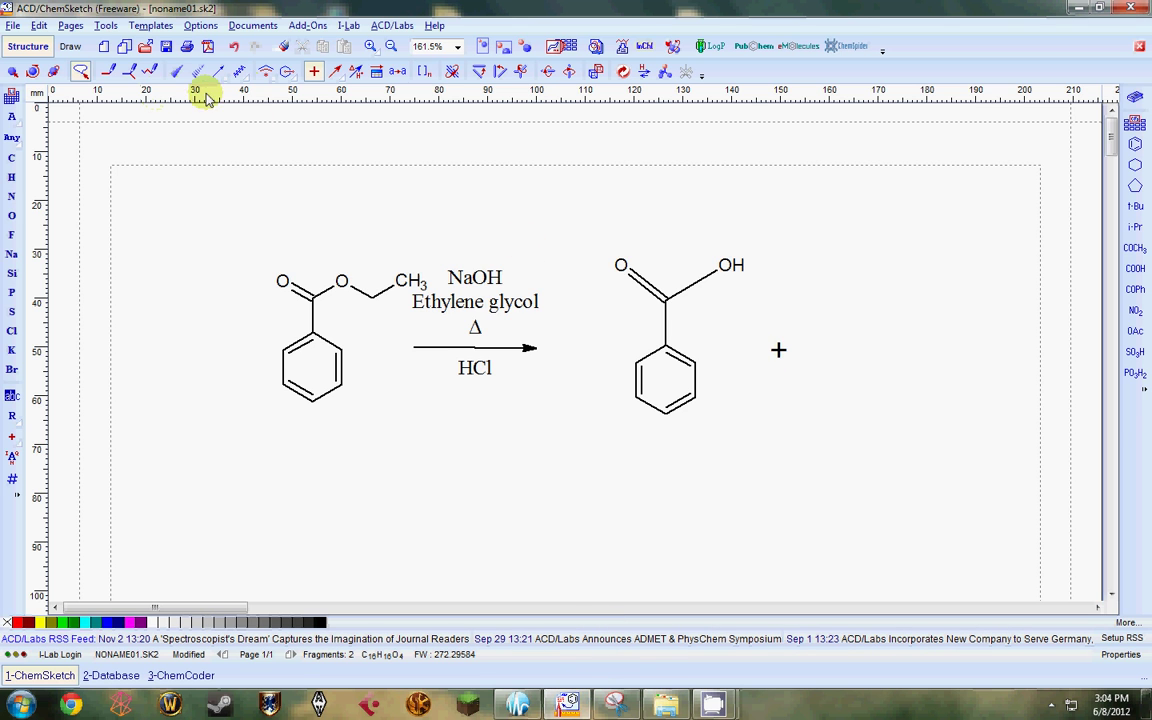
{"action": "left_click", "coordinate": [12, 158]}
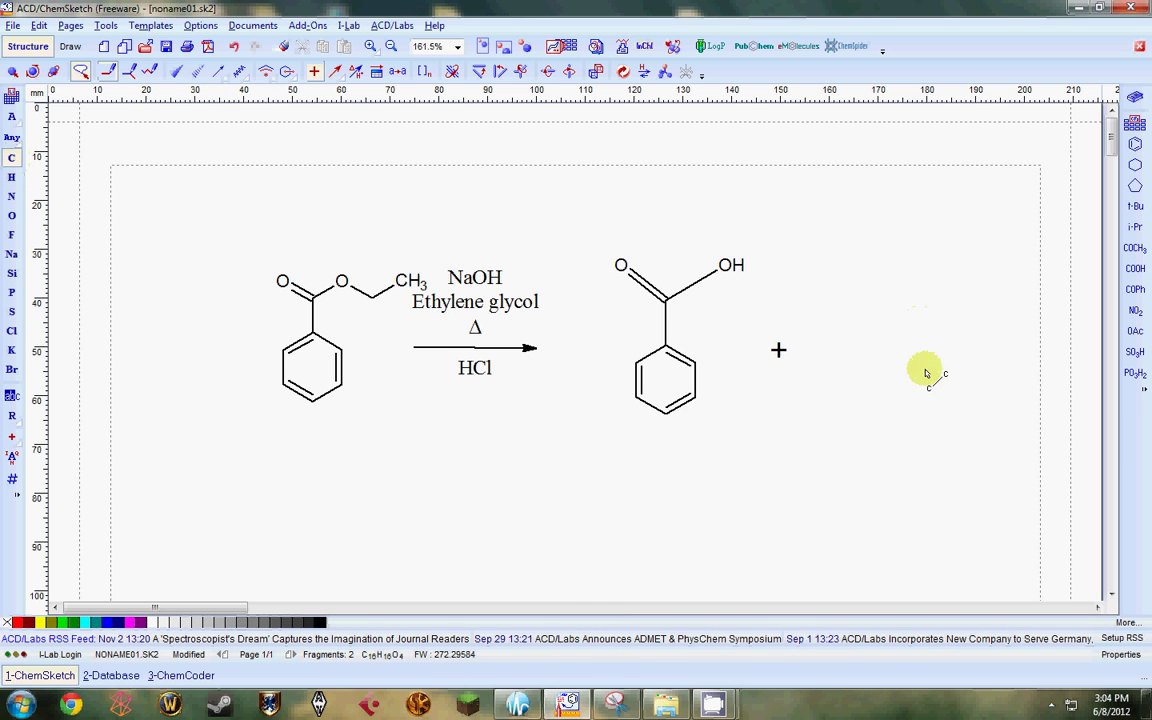
{"action": "left_click", "coordinate": [827, 371]}
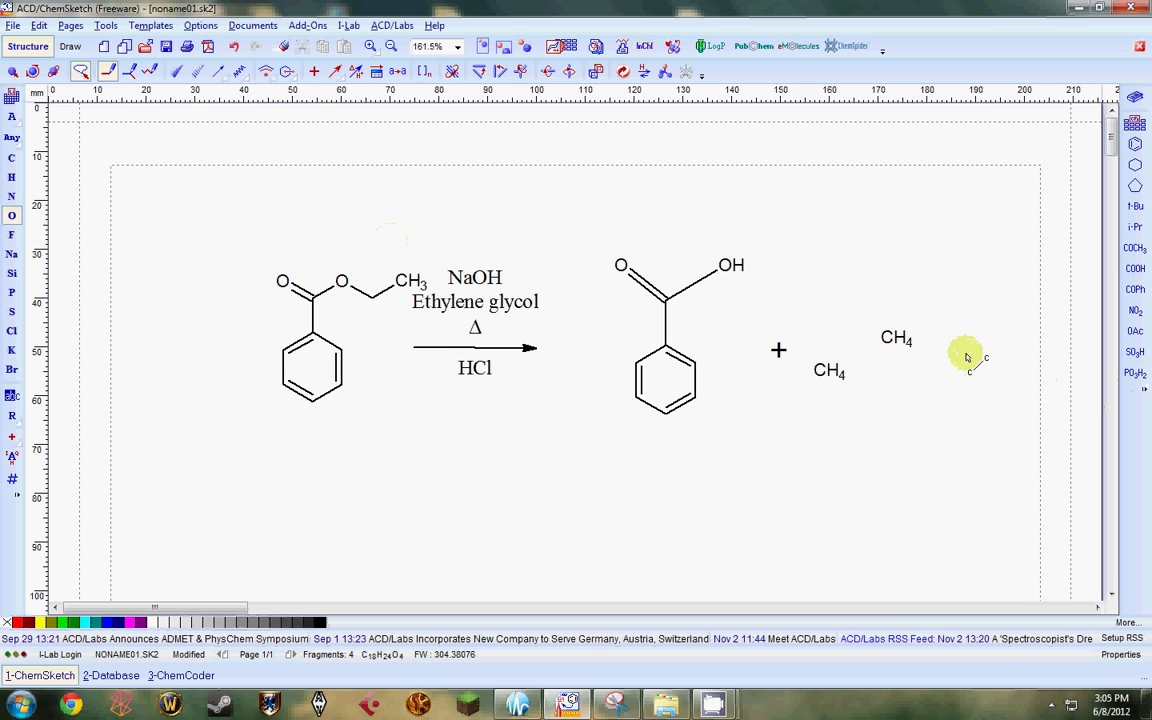
{"action": "left_click", "coordinate": [107, 72]}
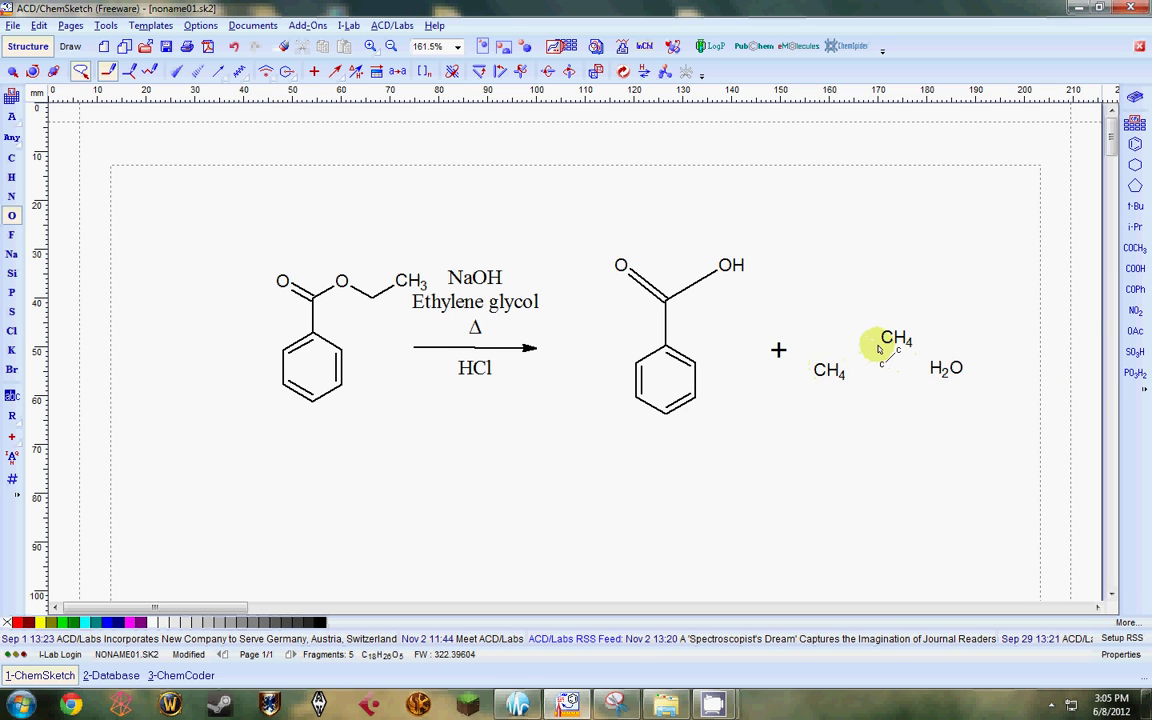
{"action": "left_click_drag", "start_coordinate": [890, 338], "coordinate": [950, 368]}
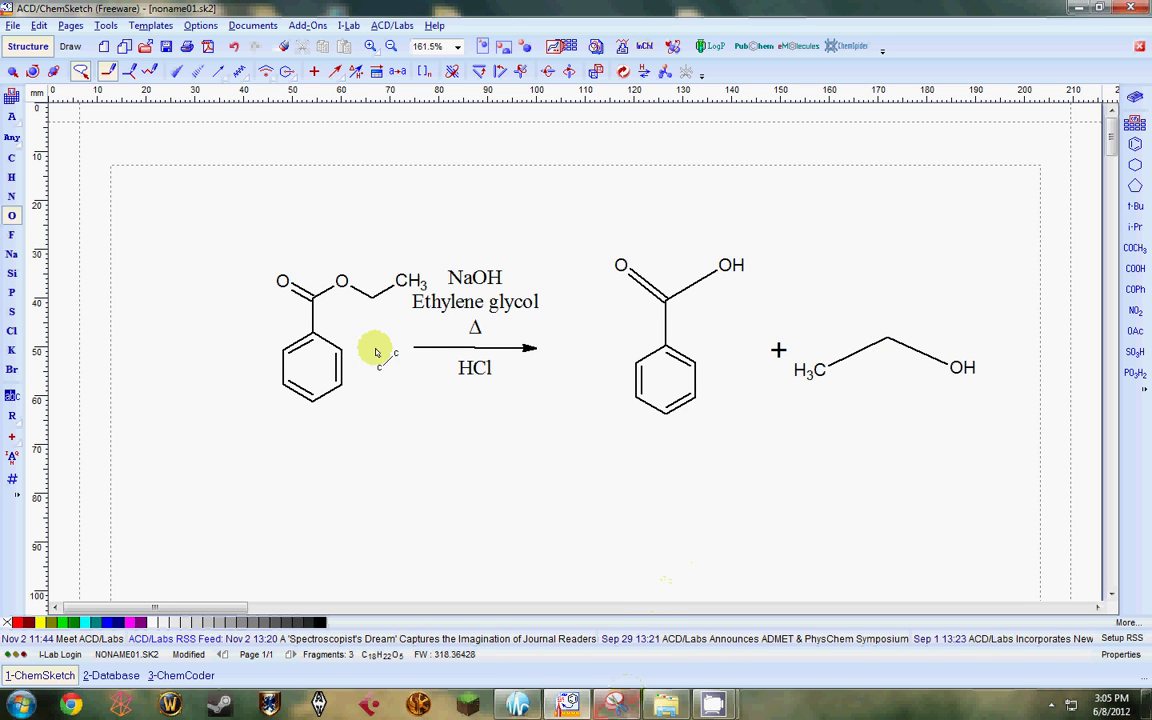
Clean up the benzoic acid and ethanol geometry and reopen the reference scheme for comparison.
{"action": "left_click", "coordinate": [625, 75]}
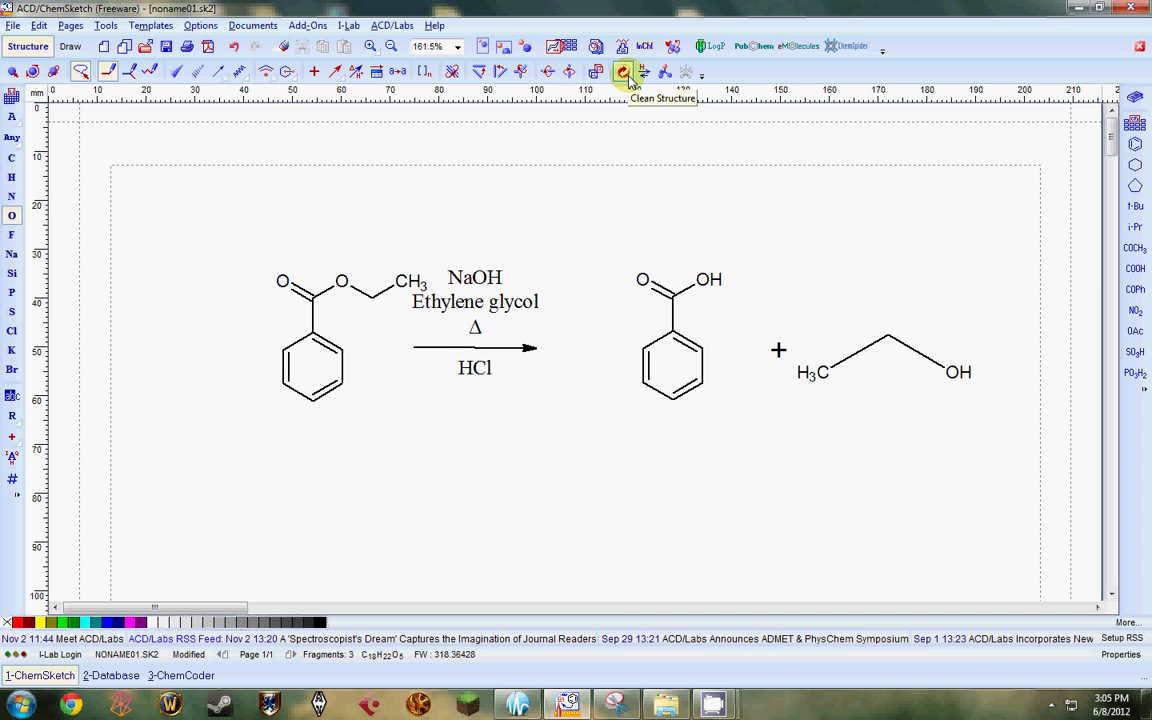
{"action": "left_click", "coordinate": [620, 705]}
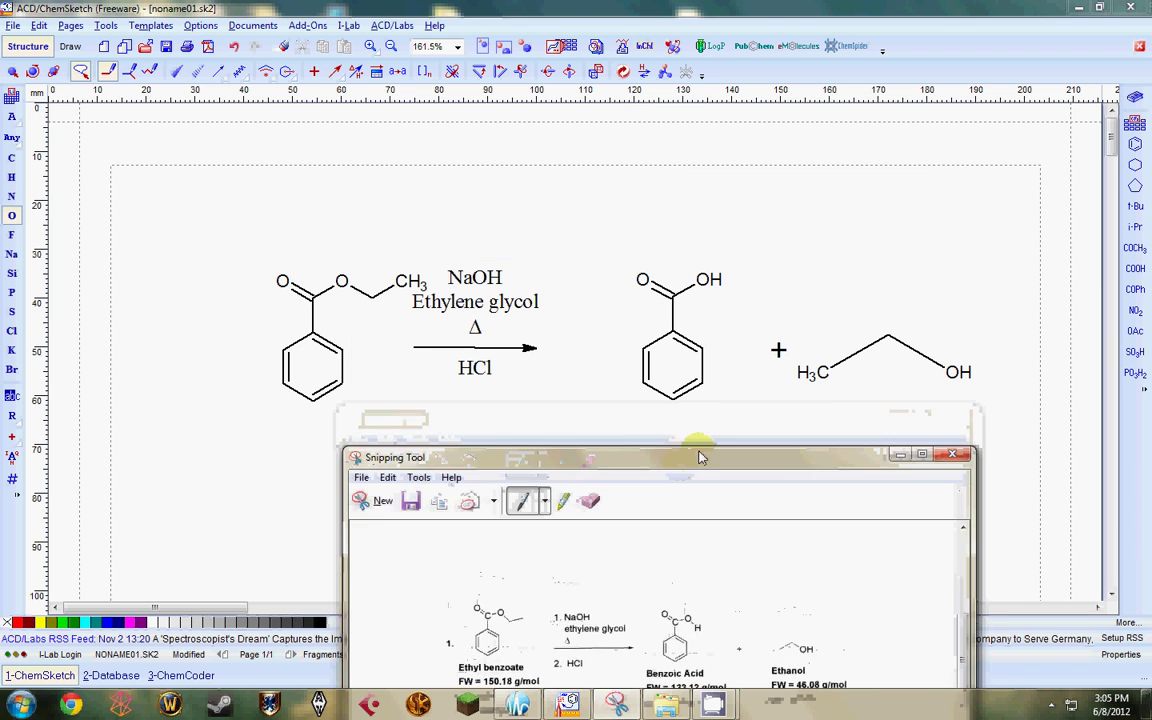